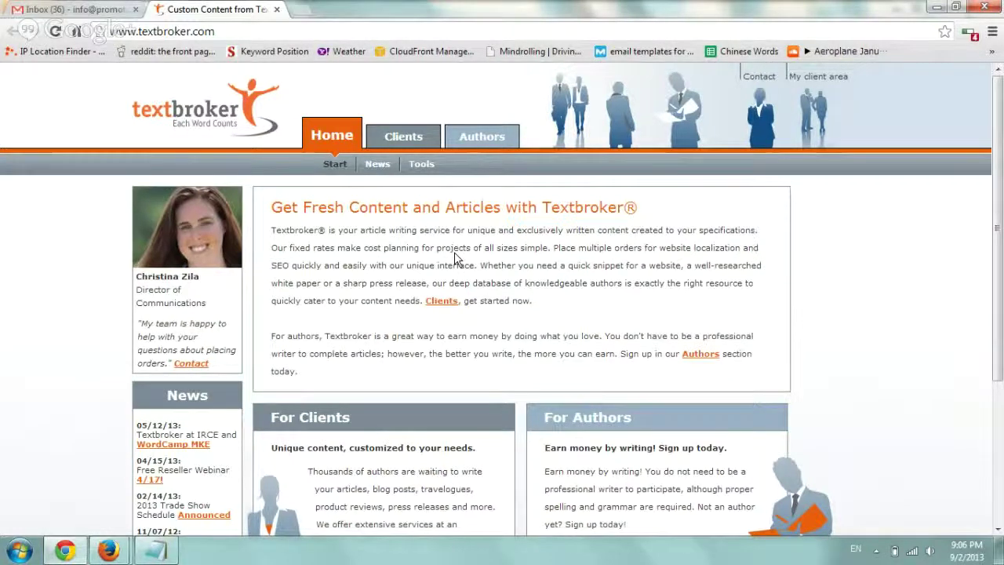
Step: Log in to the client account with the saved credentials
scroll(454, 252, "down", 3)
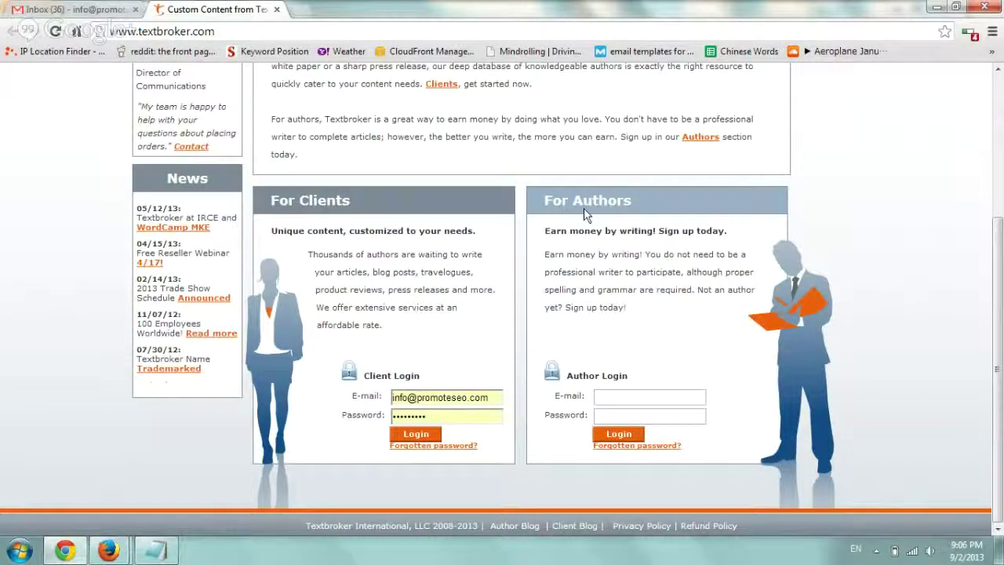
left_click(418, 436)
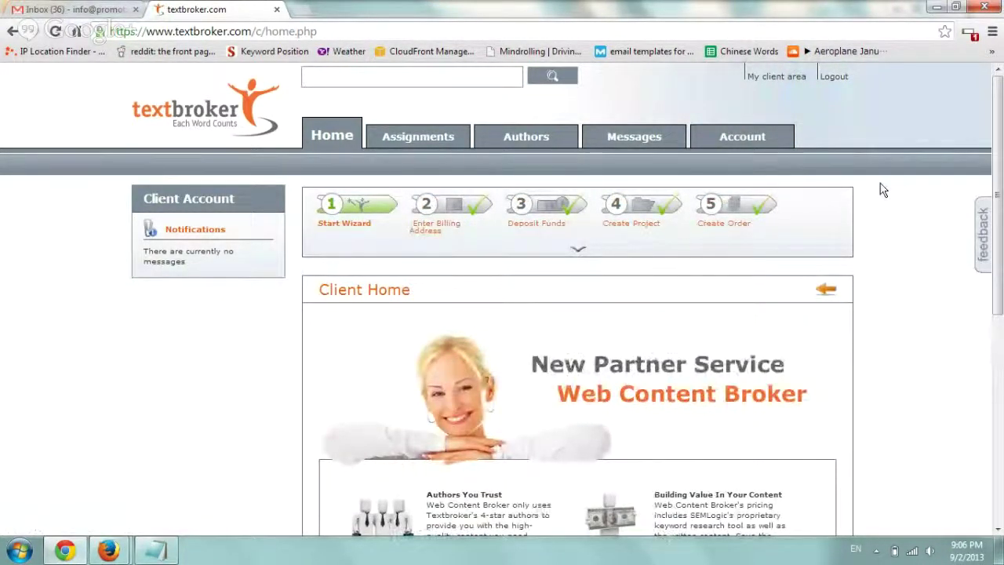
Step: Open the Deposit Funds page and review the payment notice and the PayPal and credit card deposit options
mouse_move(759, 140)
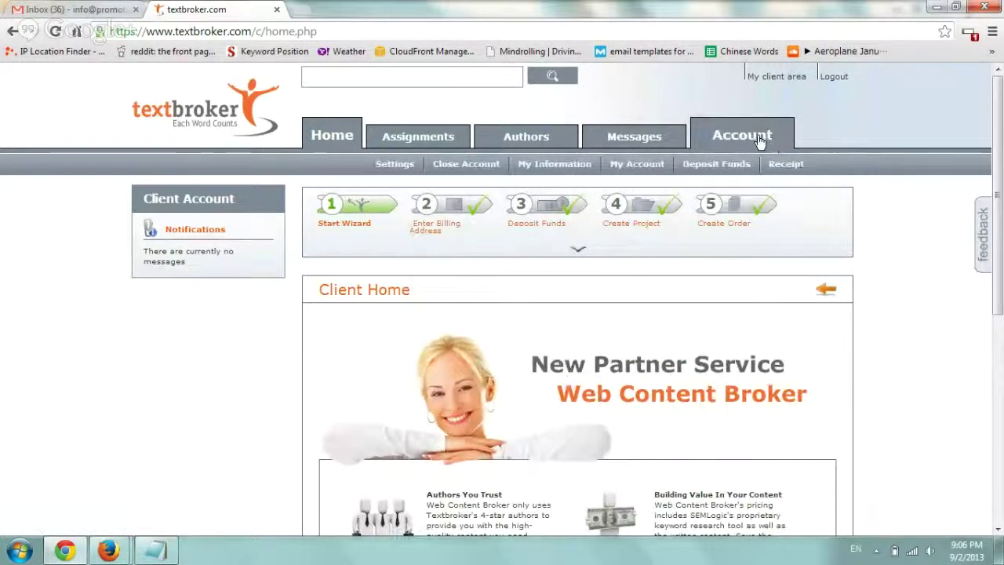
left_click(718, 171)
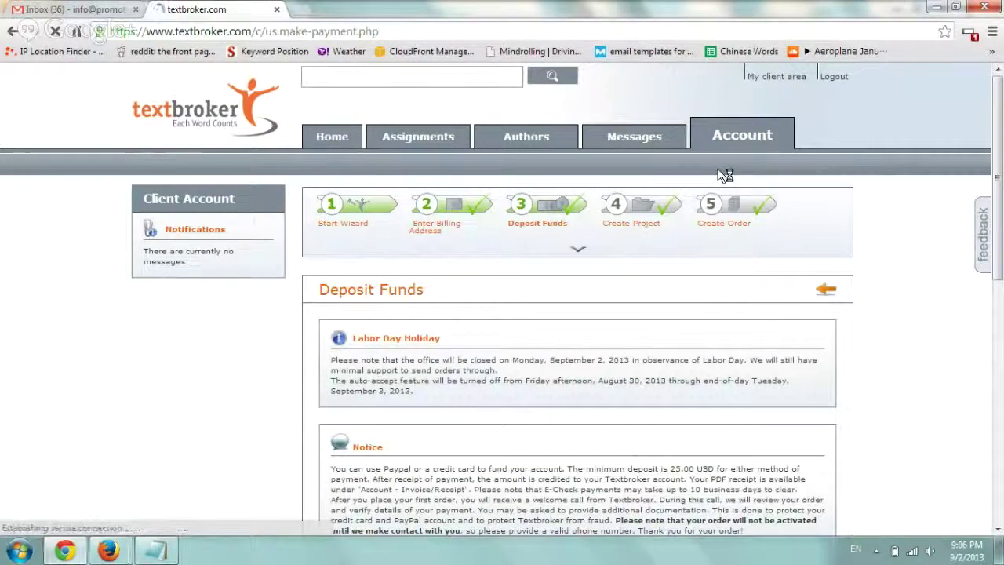
scroll(607, 308, "down", 1)
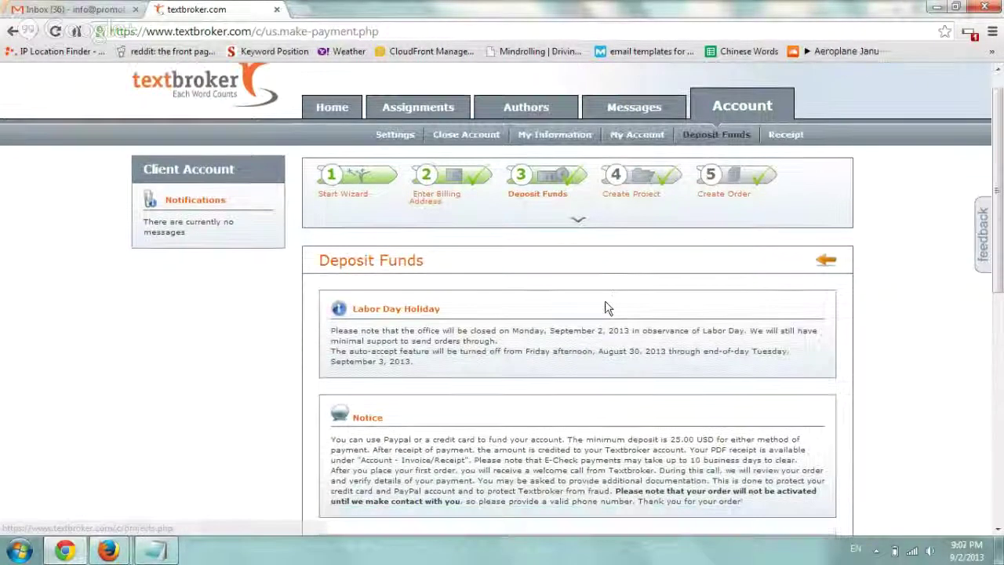
scroll(605, 308, "down", 3)
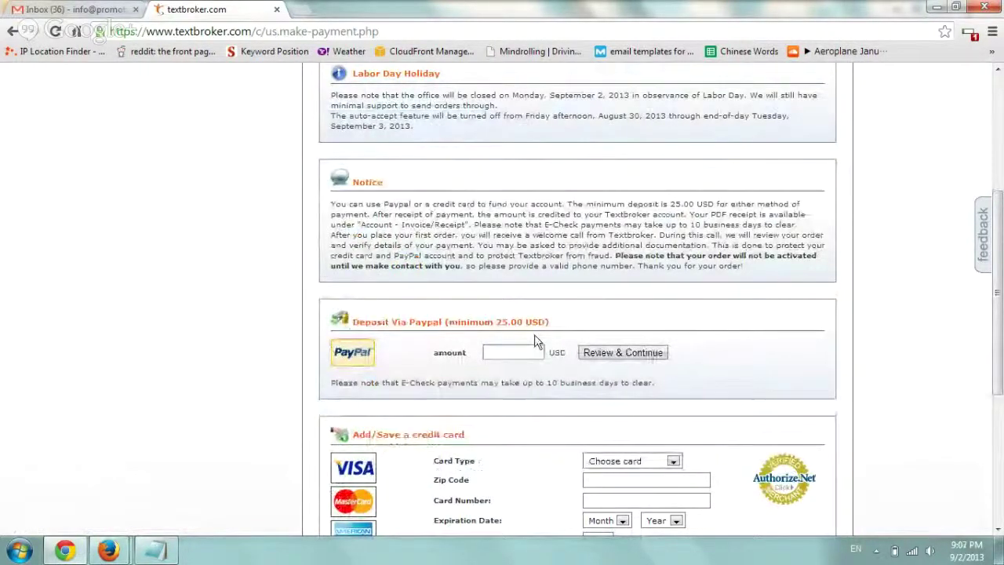
scroll(534, 334, "up", 4)
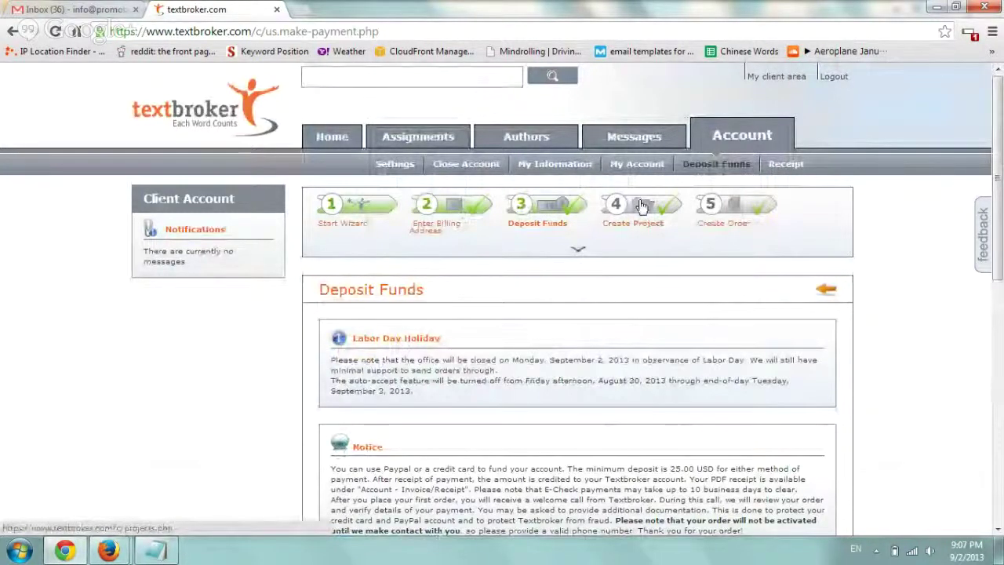
Step: Open the new order page and review the OpenOrder, DirectOrder, TeamOrder and ExpertOrder types
mouse_move(600, 129)
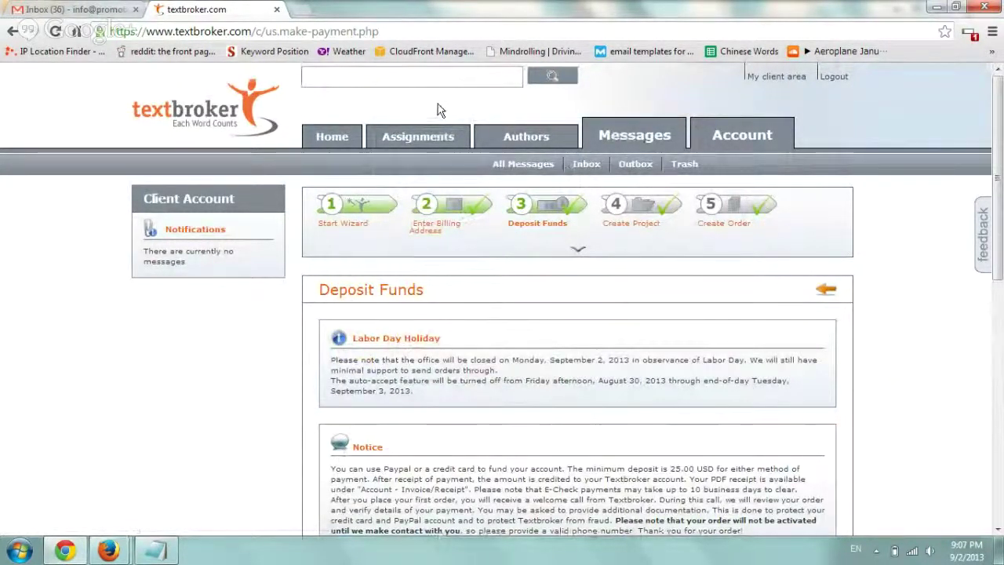
mouse_move(421, 137)
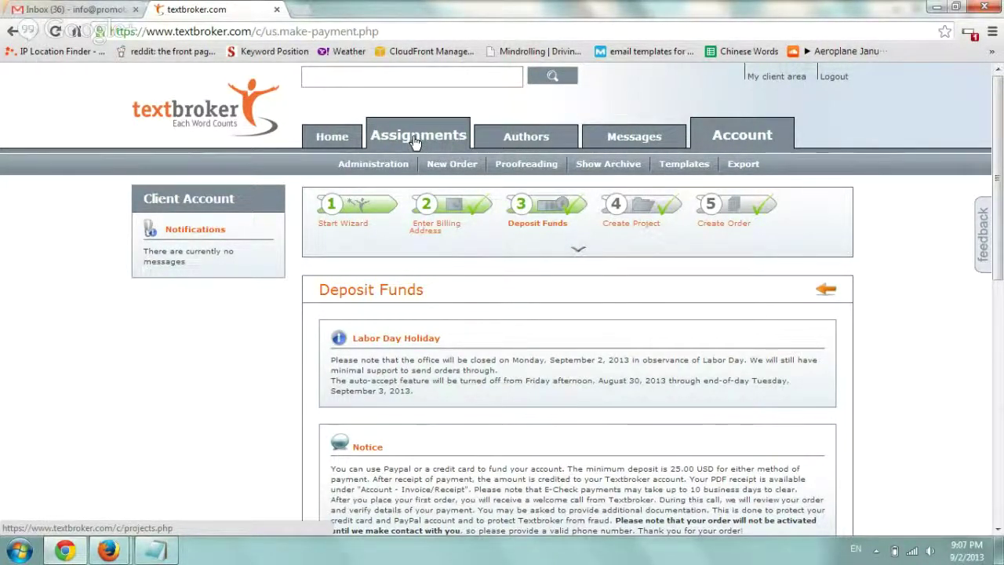
left_click(452, 171)
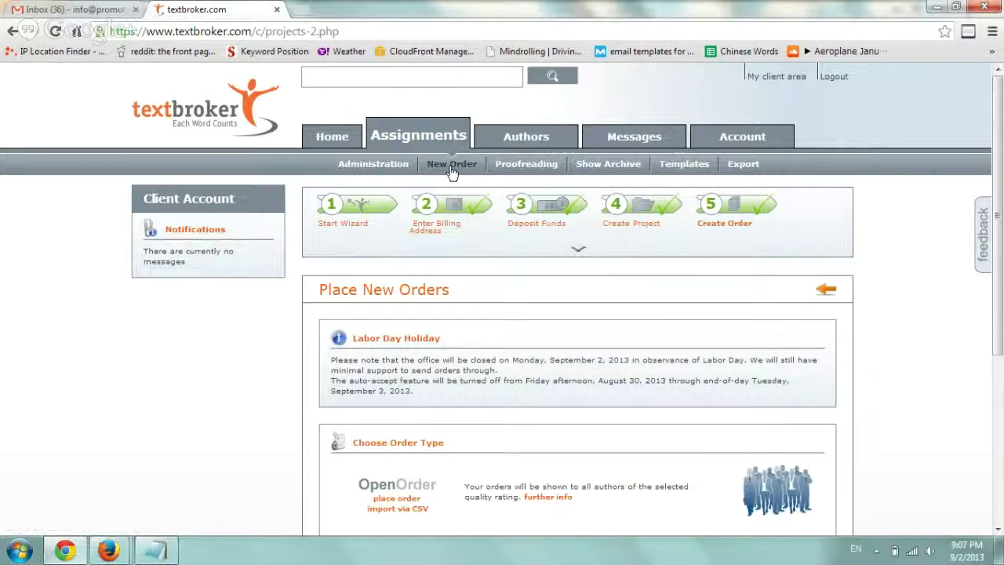
scroll(452, 171, "down", 3)
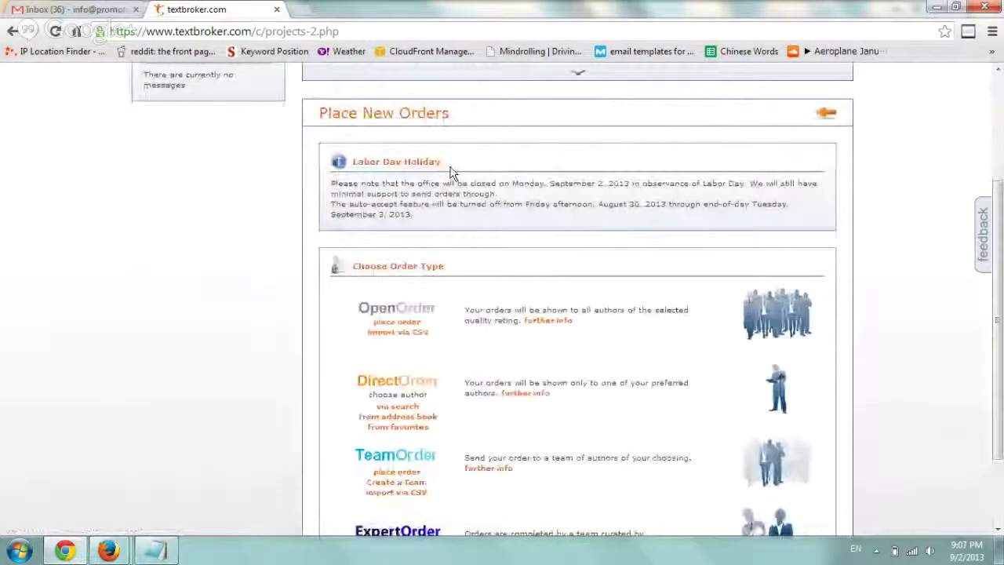
scroll(452, 171, "down", 2)
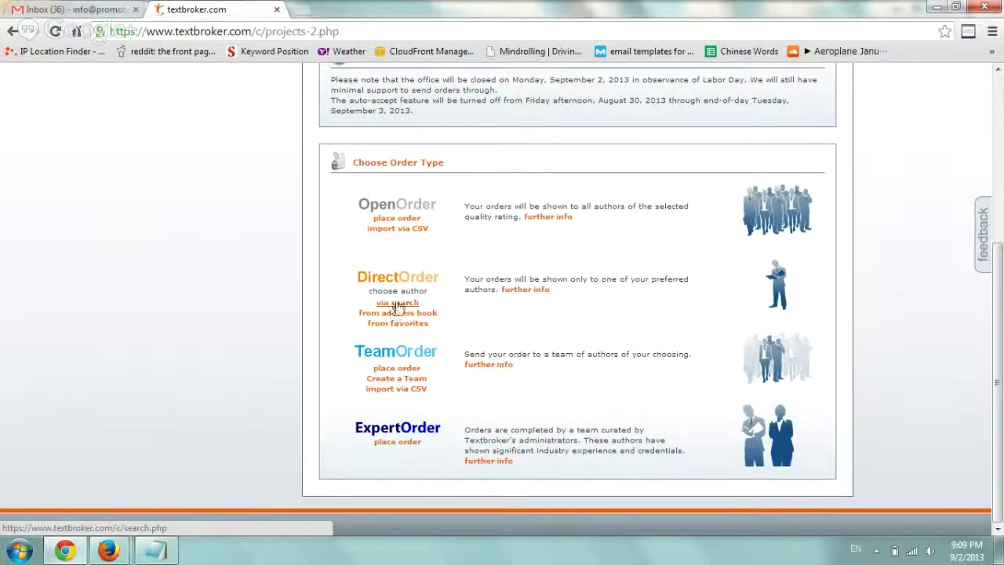
Step: Go to the search page for authors
scroll(264, 309, "up", 3)
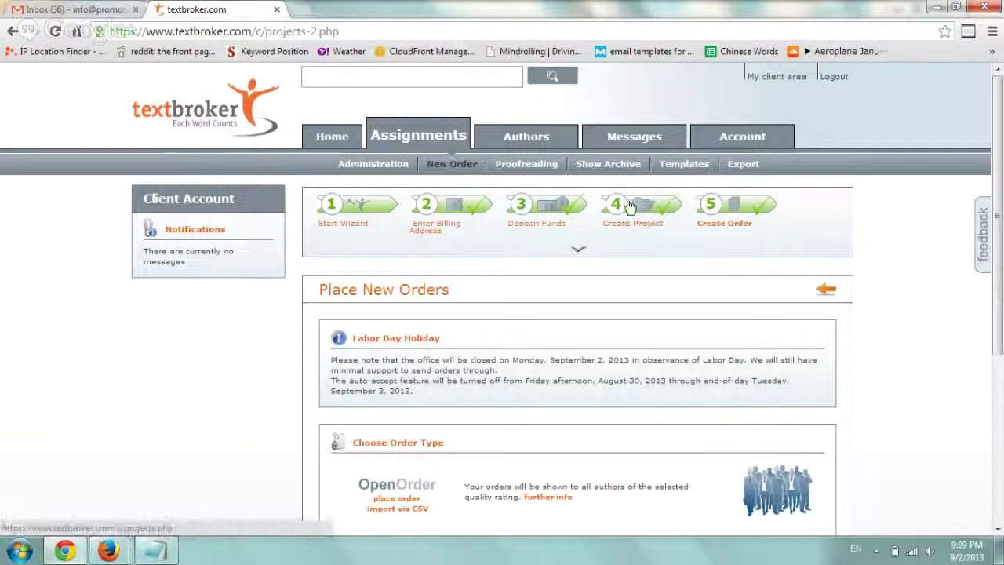
mouse_move(734, 135)
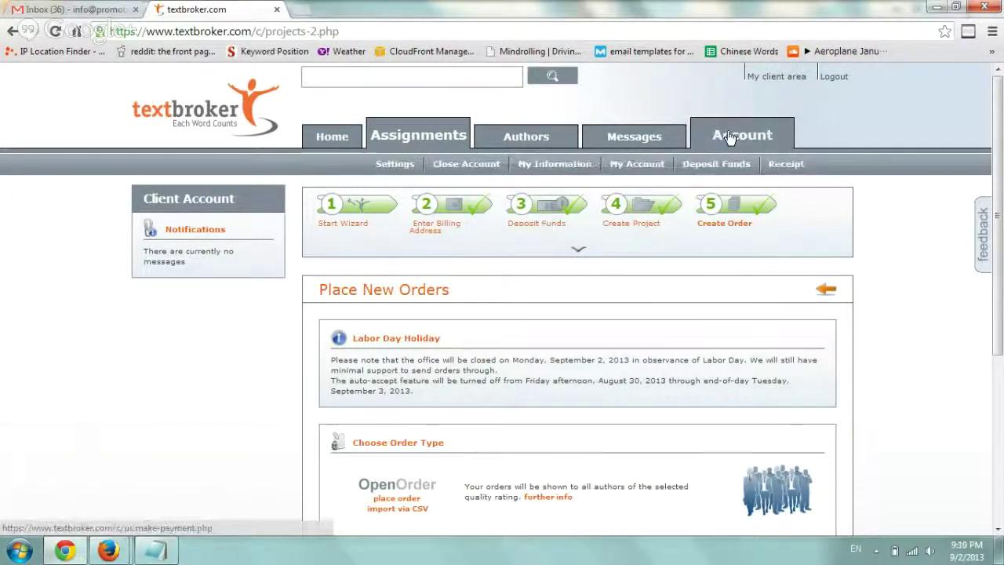
mouse_move(527, 135)
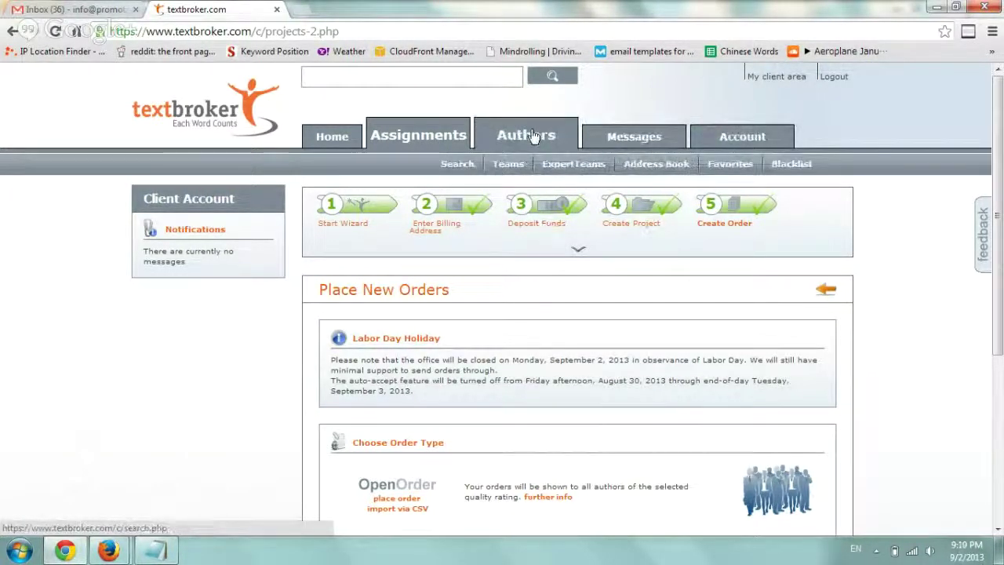
left_click(461, 165)
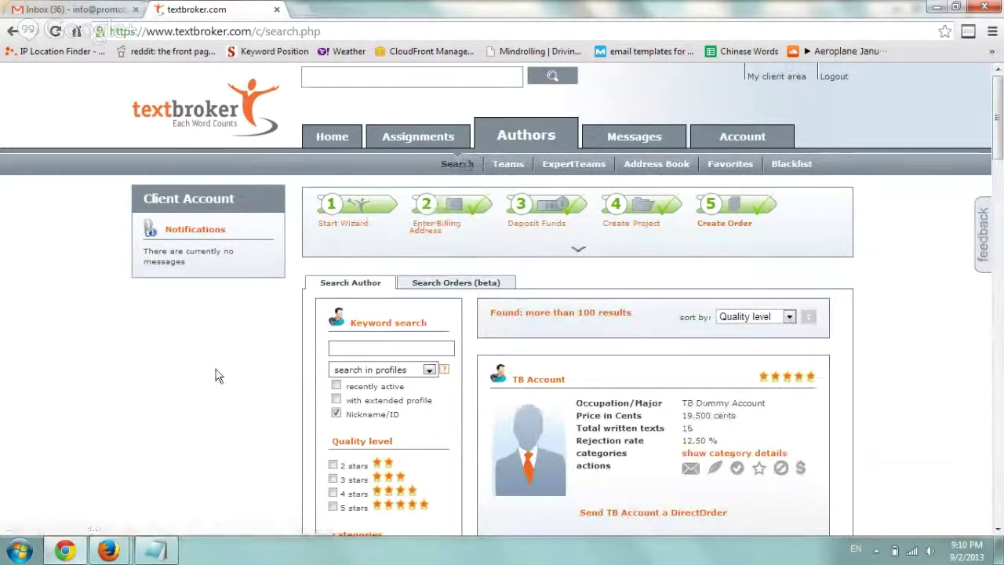
Step: Search author profiles for the keyword "sports" and limit the quality level to 4 and 5 stars
scroll(218, 375, "down", 2)
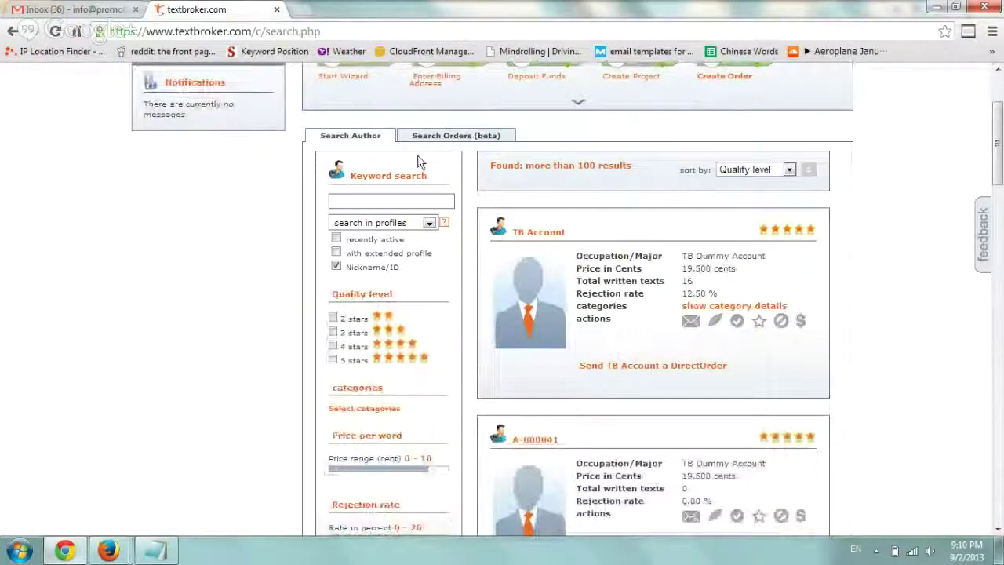
left_click(393, 203)
type("sports")
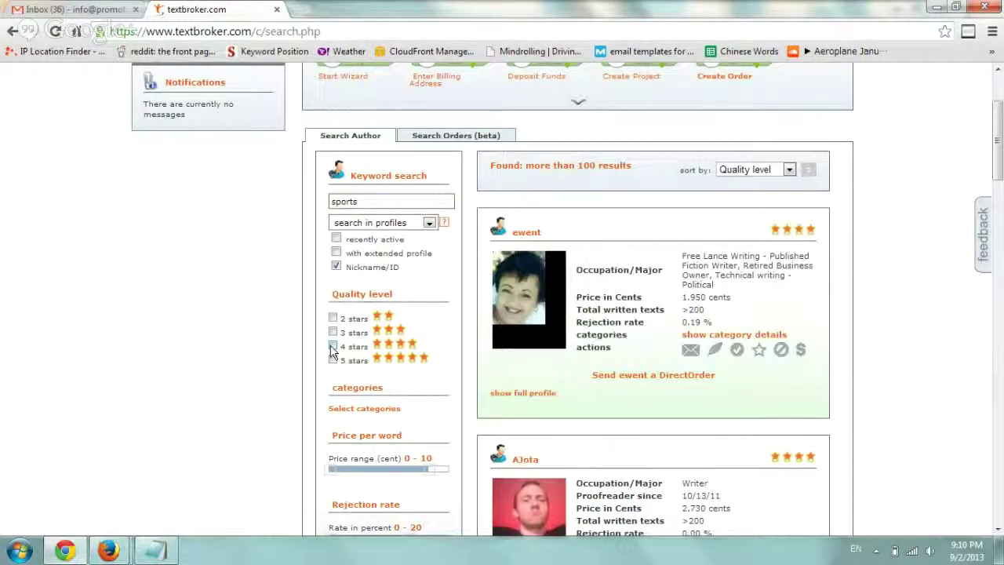
left_click(332, 347)
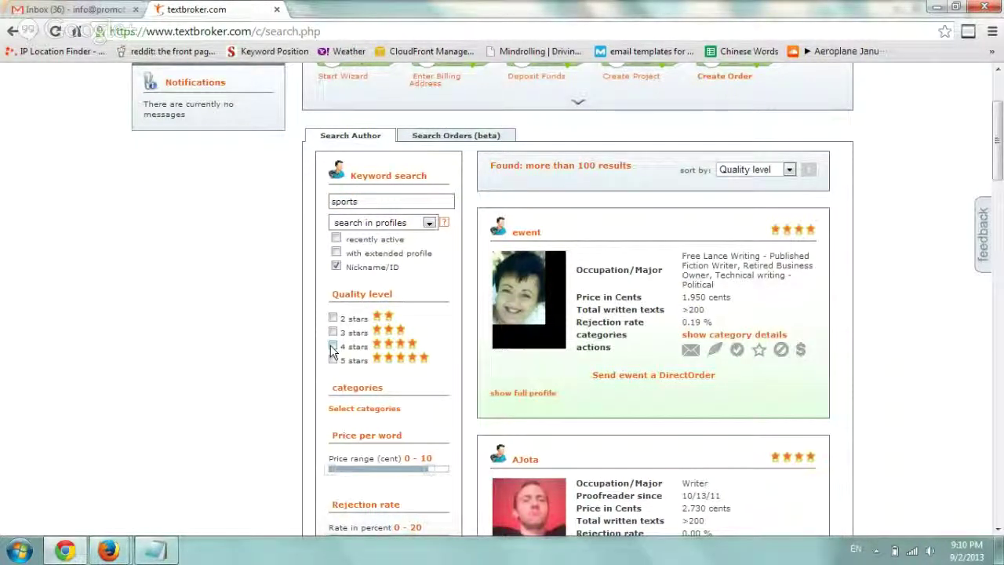
left_click(333, 360)
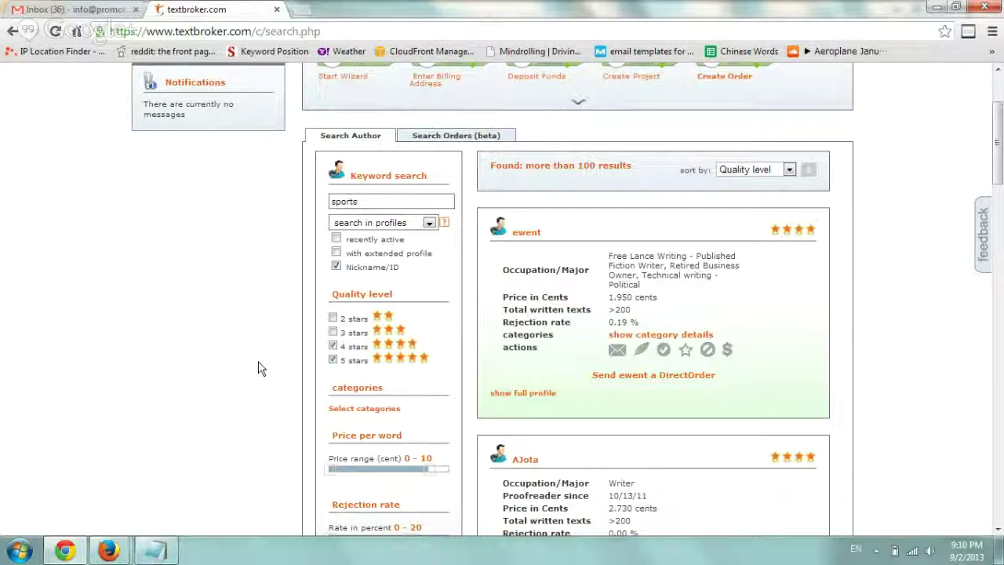
Step: Examine the filtered author results, checking the first author's price, total written texts and occupation
scroll(261, 369, "down", 1)
scroll(261, 369, "down", 3)
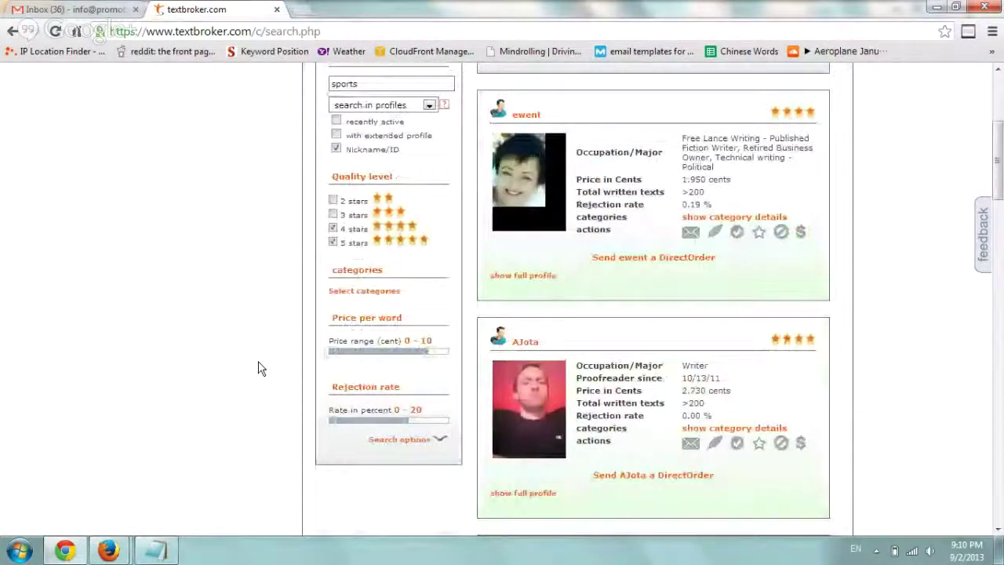
scroll(261, 369, "down", 1)
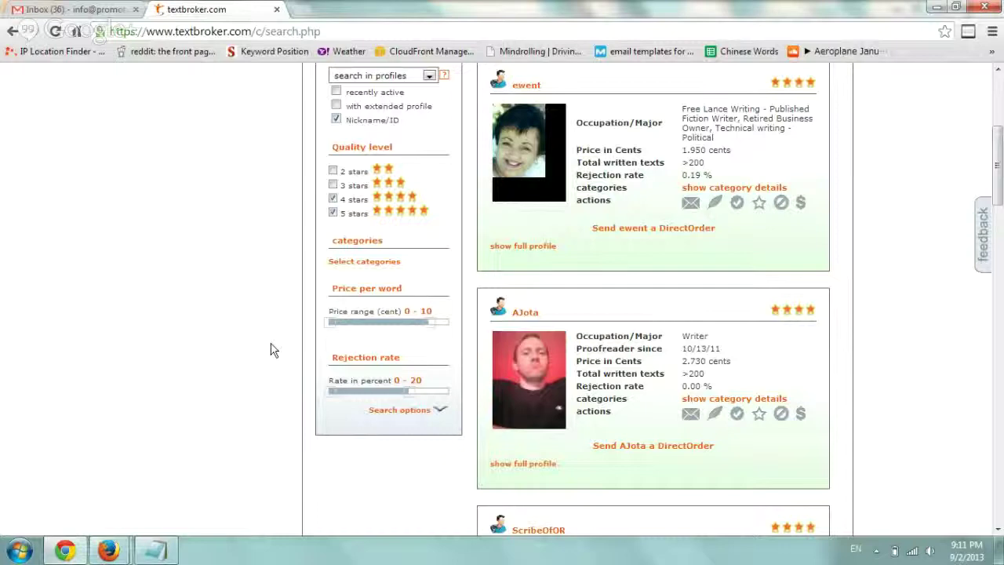
scroll(271, 350, "up", 3)
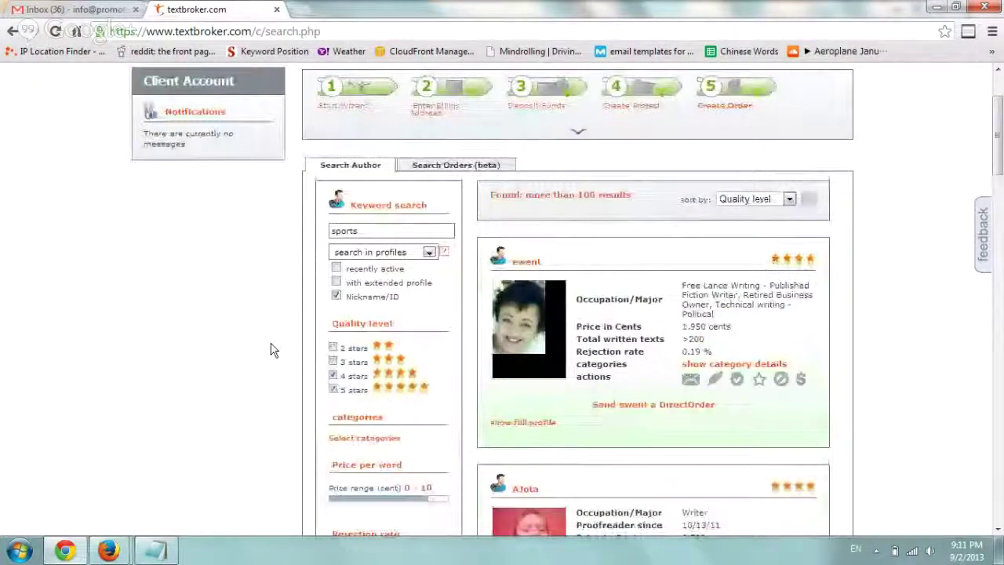
scroll(270, 350, "up", 1)
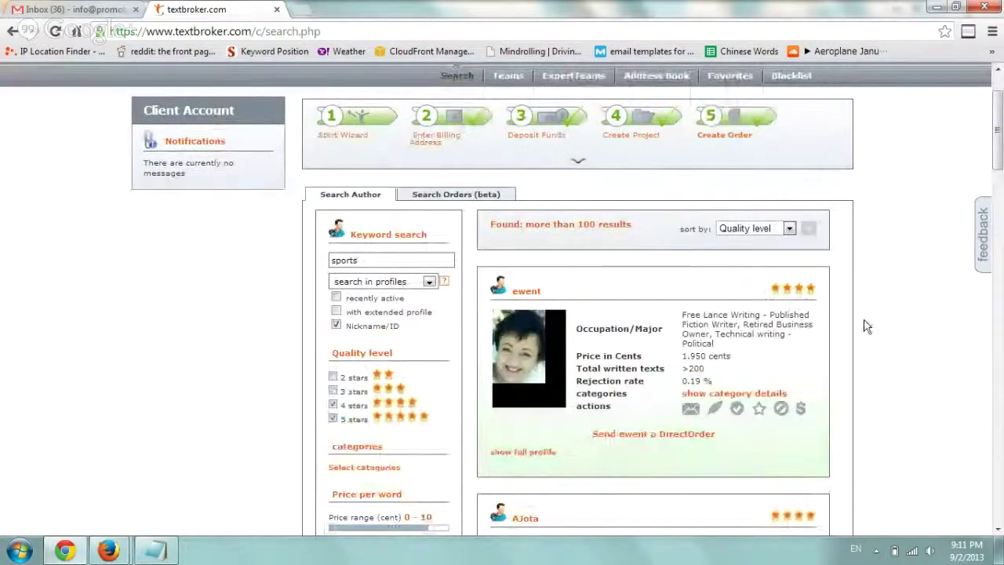
scroll(866, 326, "down", 1)
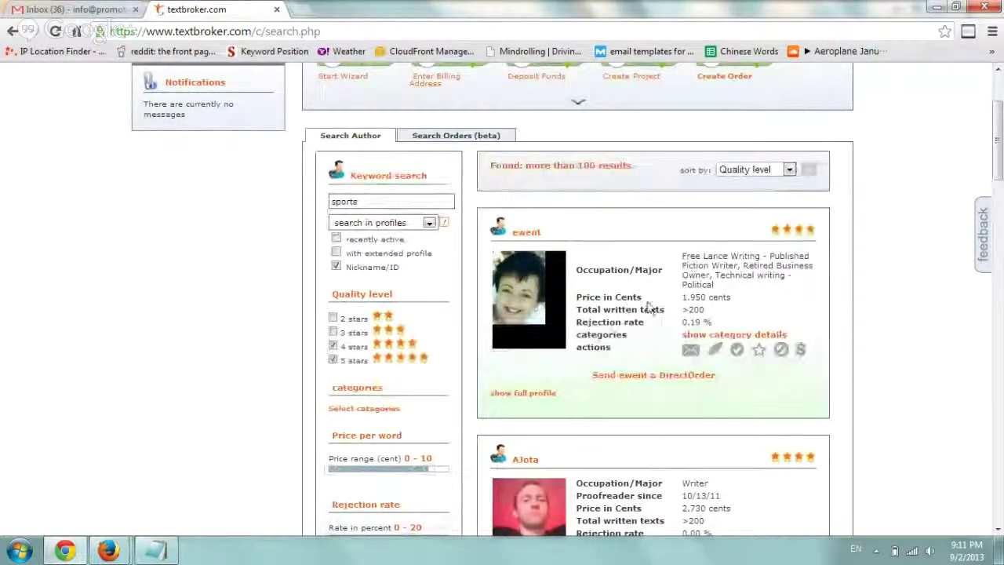
left_click_drag(682, 299, 730, 297)
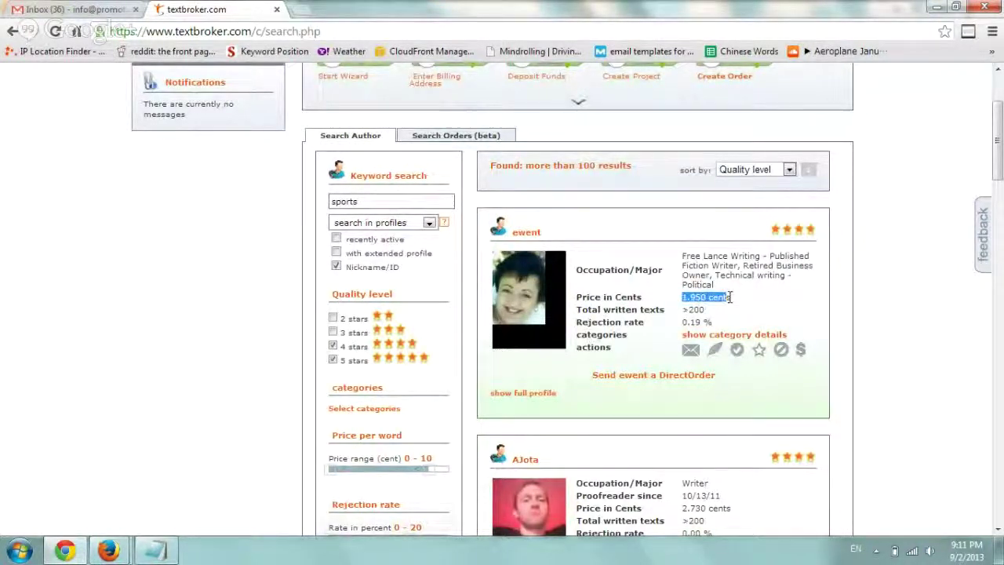
left_click_drag(684, 310, 708, 316)
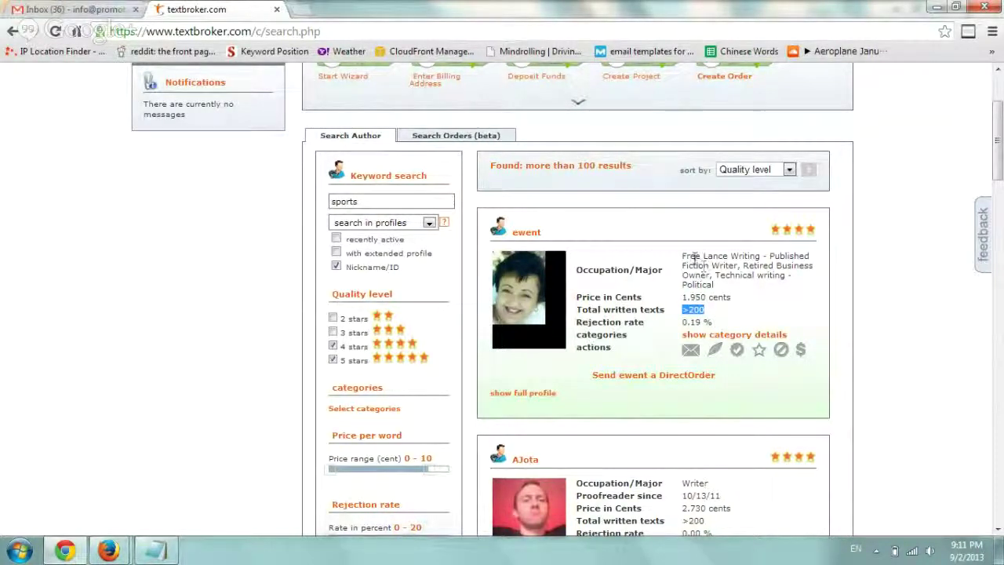
left_click_drag(685, 257, 721, 290)
left_click(720, 290)
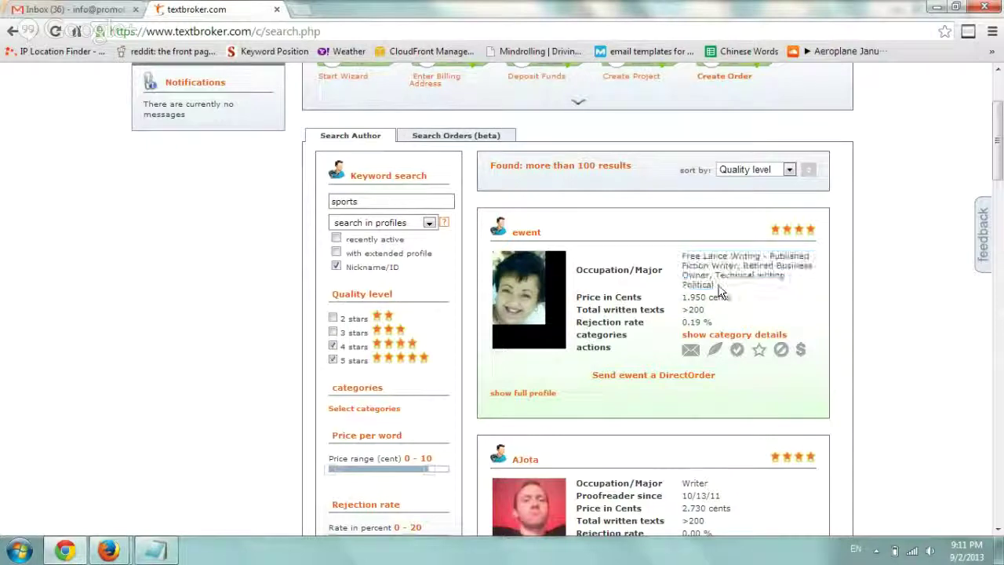
Step: Open the first listed author's full profile in a new browser tab and read through the general information
right_click(536, 401)
left_click(550, 402)
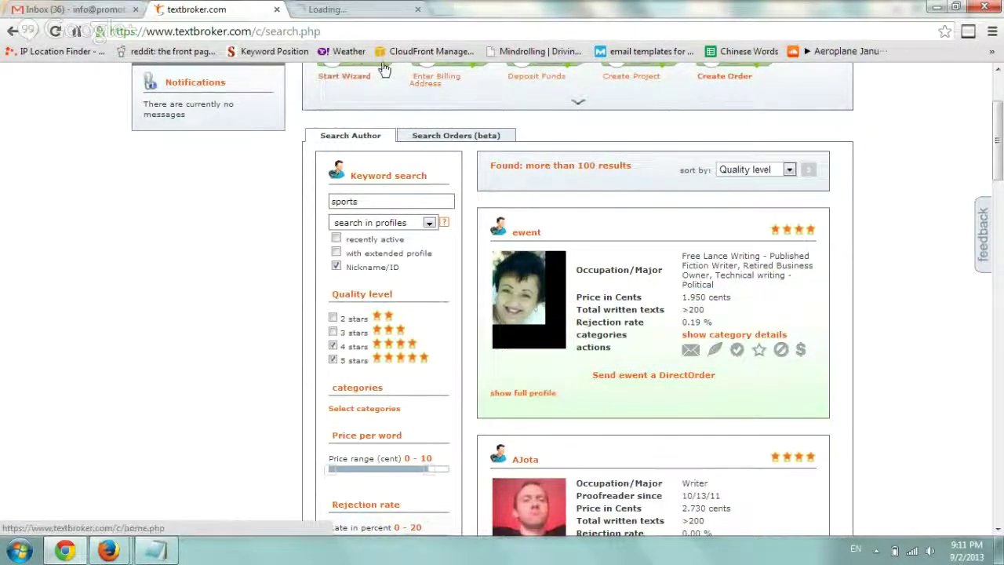
left_click(361, 8)
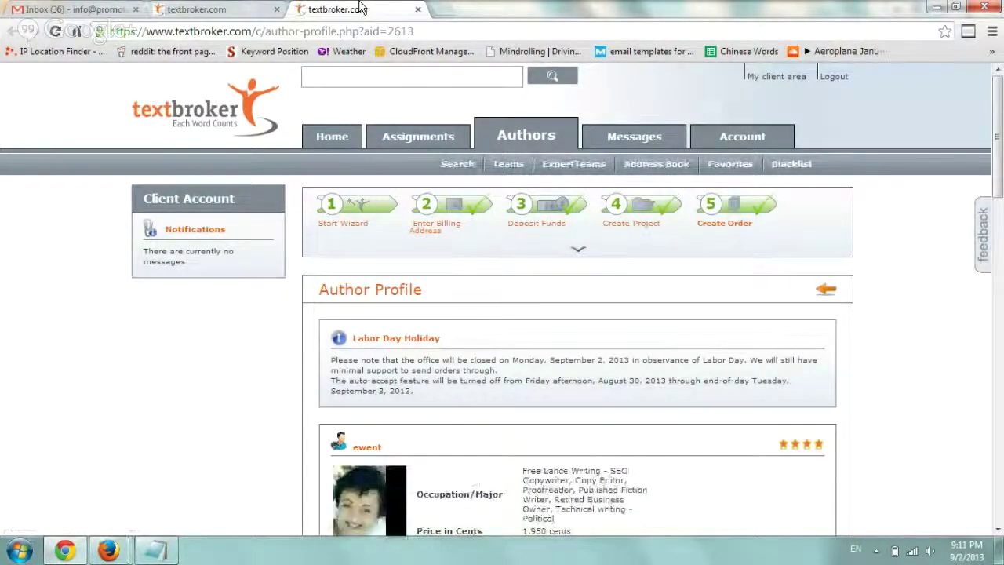
scroll(360, 8, "down", 1)
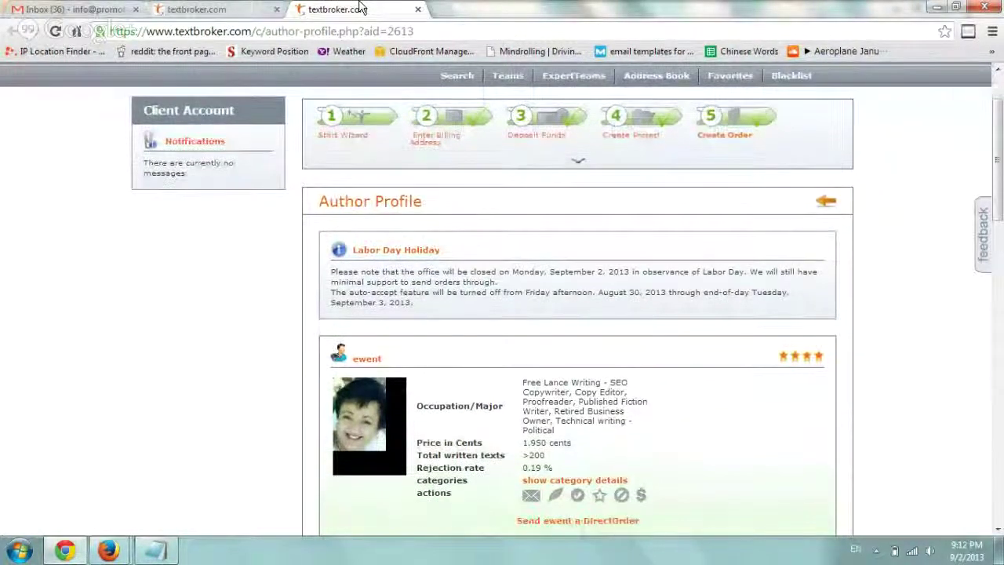
scroll(361, 8, "down", 3)
scroll(361, 7, "down", 3)
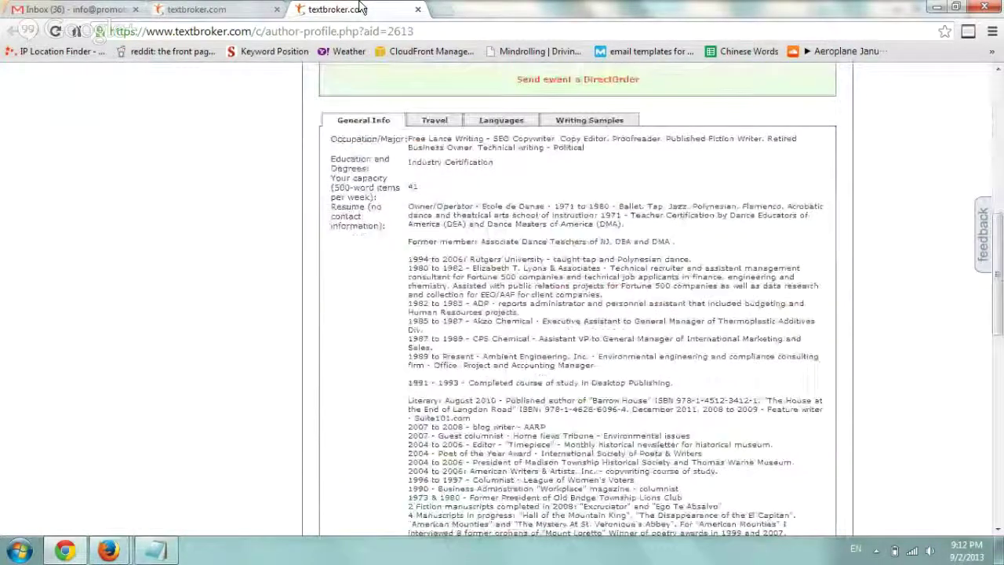
Step: Search the author's profile page for the word "sports" and look back over the resume section
key("ctrl+f")
type("sports")
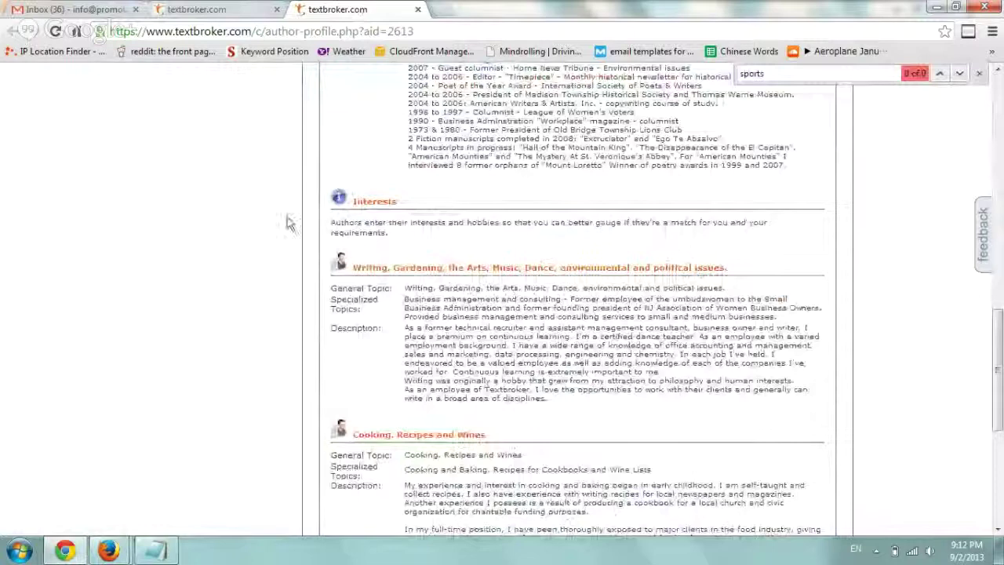
scroll(287, 222, "up", 2)
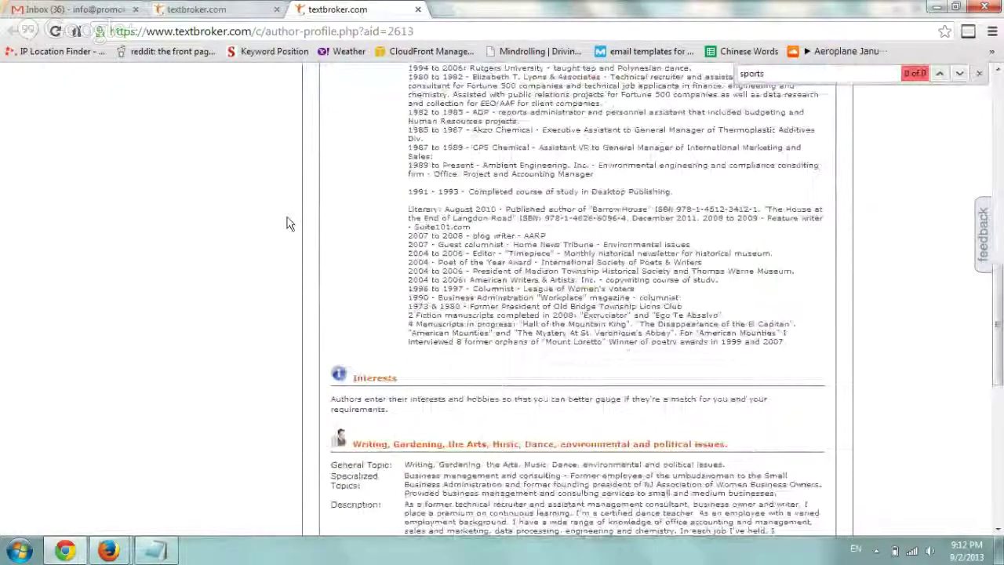
scroll(287, 223, "up", 3)
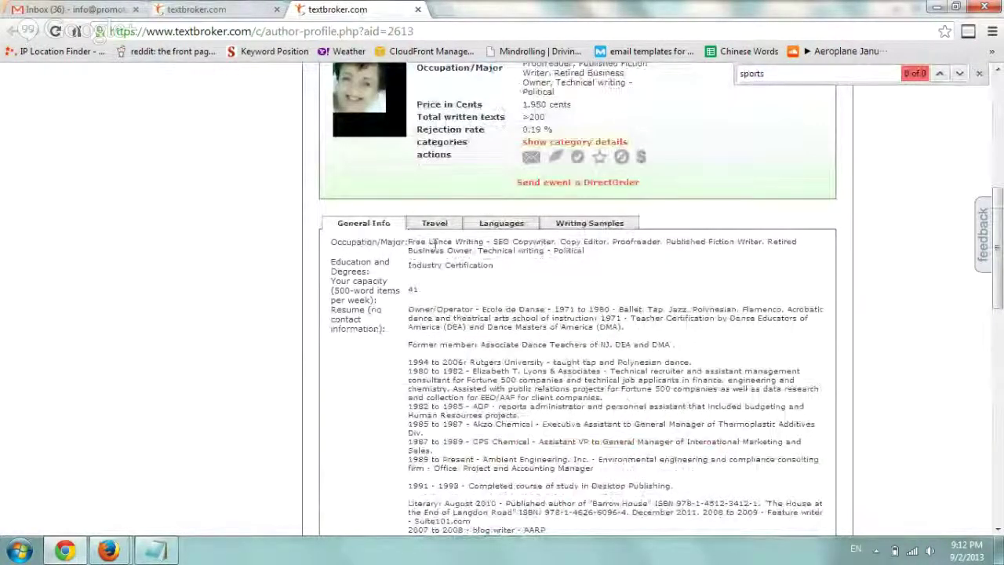
Step: View the author's writing samples and profile summary, and close the profile's browser tab to return to the search results
left_click(584, 226)
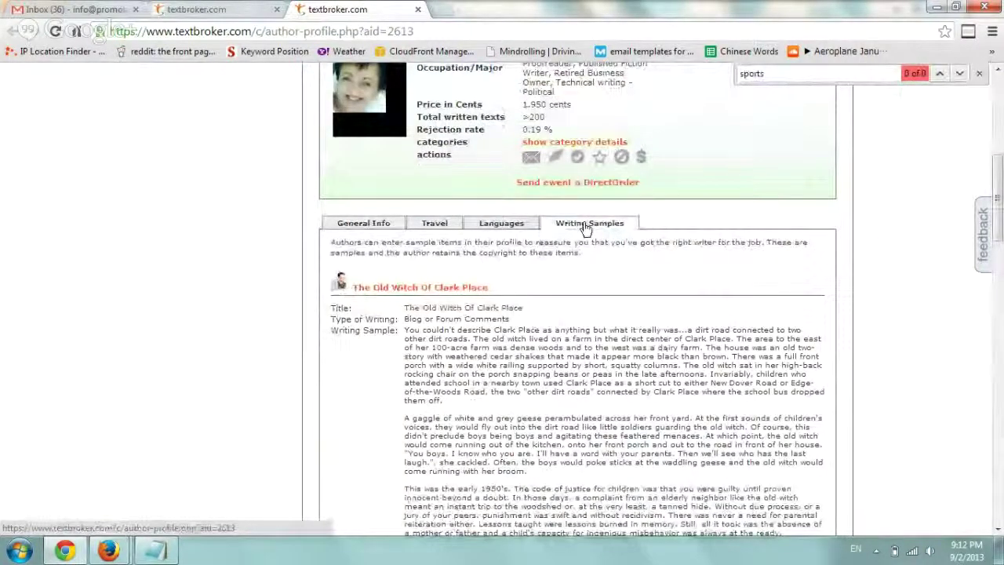
scroll(276, 238, "up", 4)
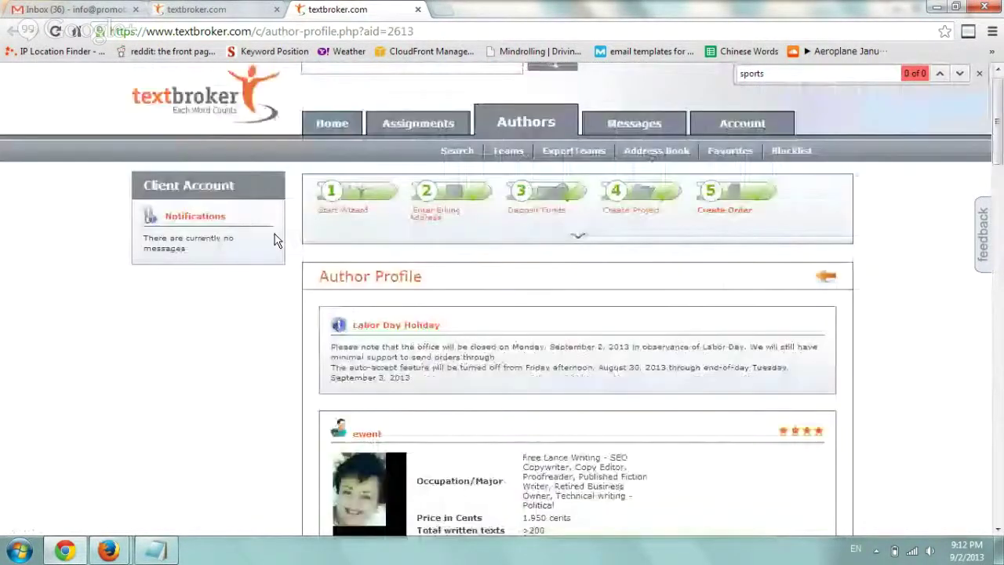
scroll(275, 240, "down", 2)
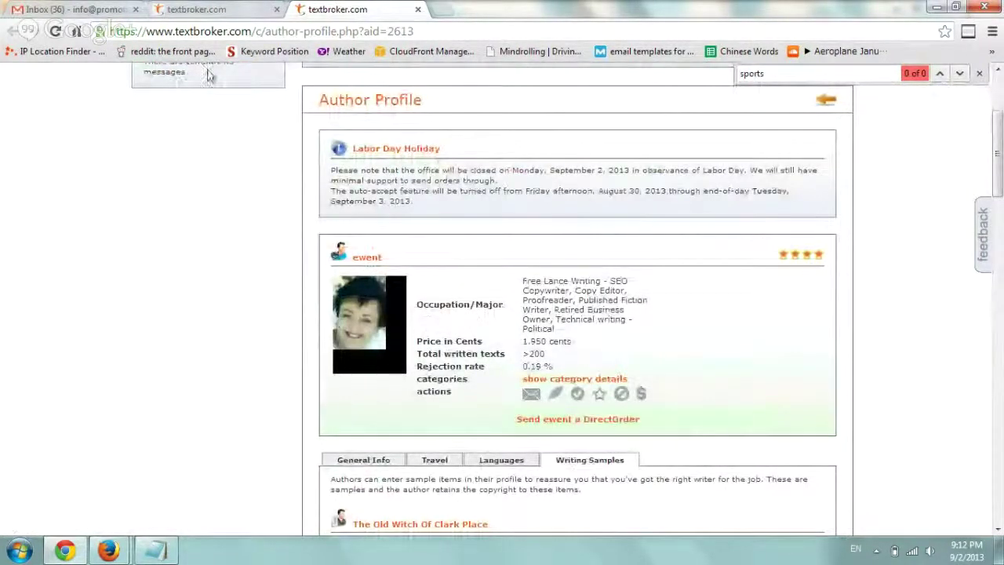
left_click(417, 10)
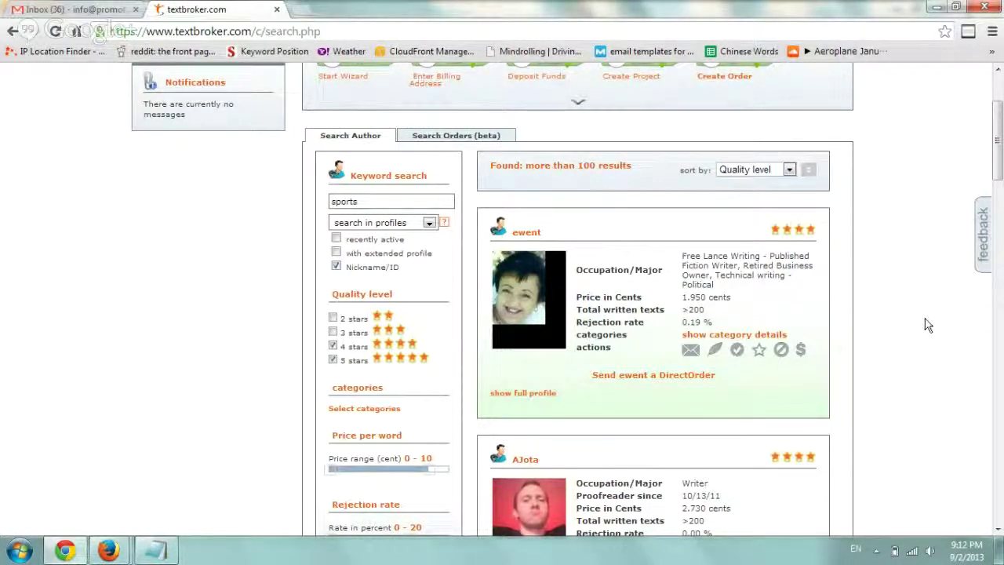
Step: Look over the sports author results and put the first listed author on the favorites list
scroll(928, 326, "down", 1)
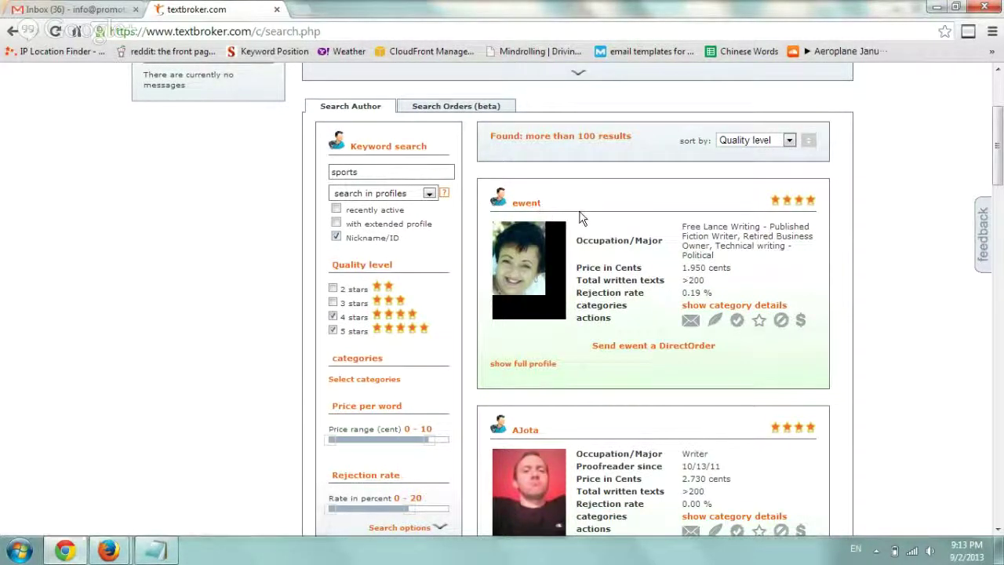
scroll(581, 218, "down", 3)
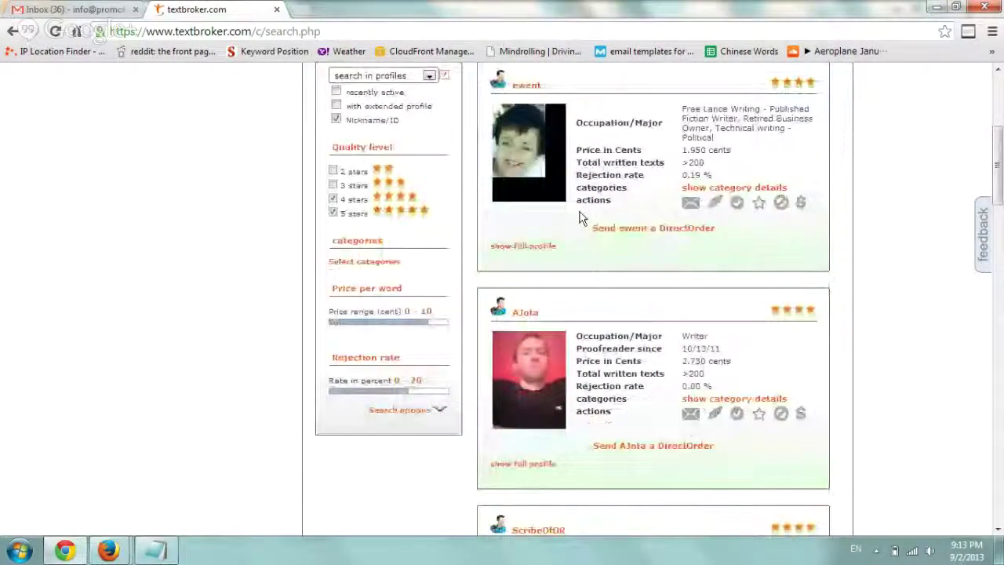
scroll(581, 218, "up", 4)
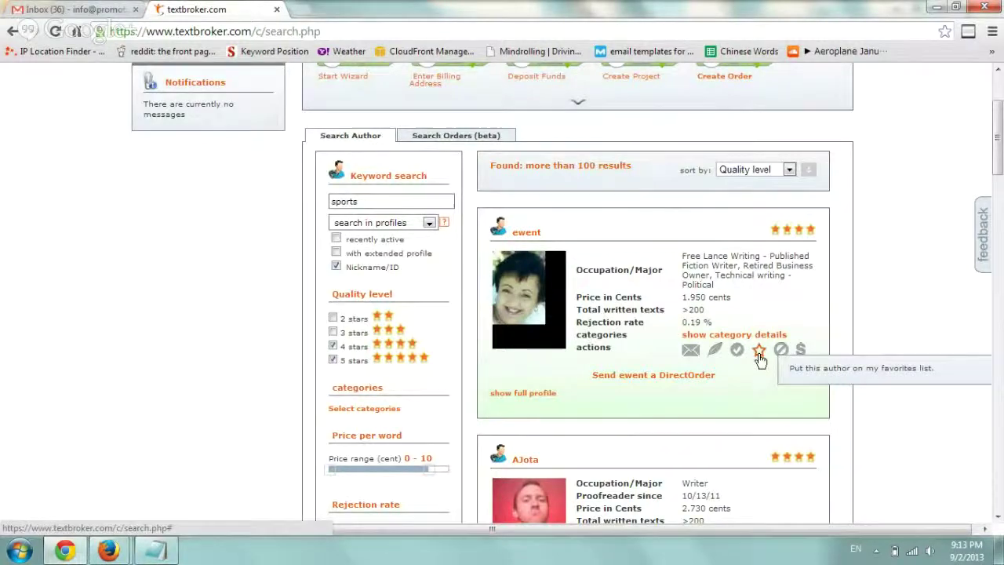
scroll(886, 328, "up", 2)
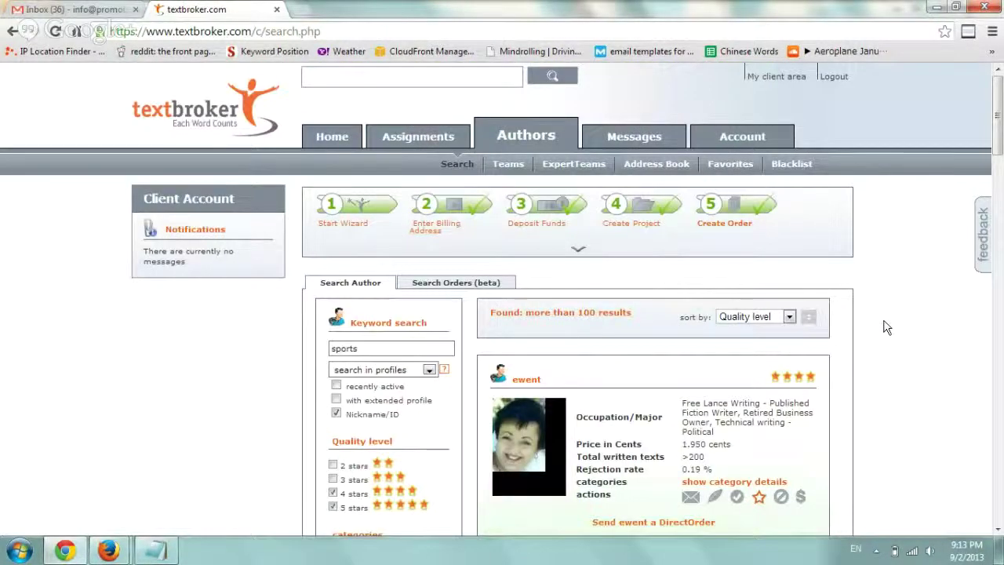
Step: Open the account's list of favorite authors and find the newly added author
scroll(887, 328, "down", 1)
scroll(886, 328, "down", 1)
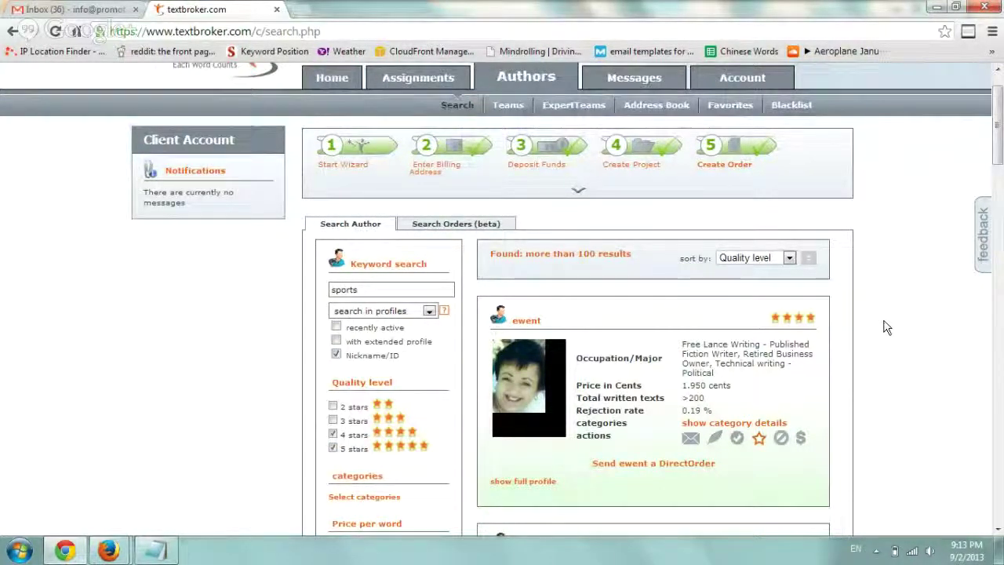
scroll(886, 328, "up", 2)
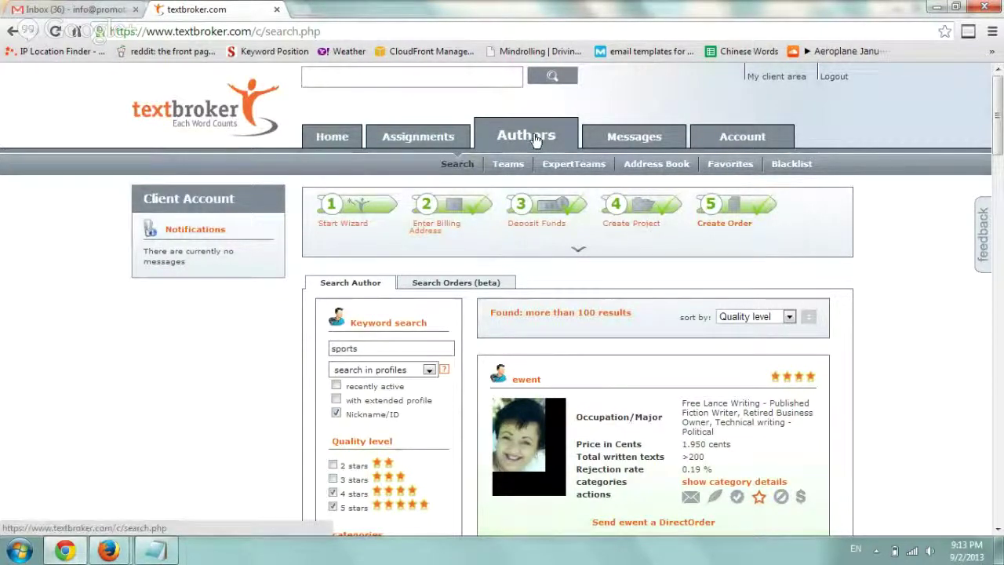
left_click(730, 165)
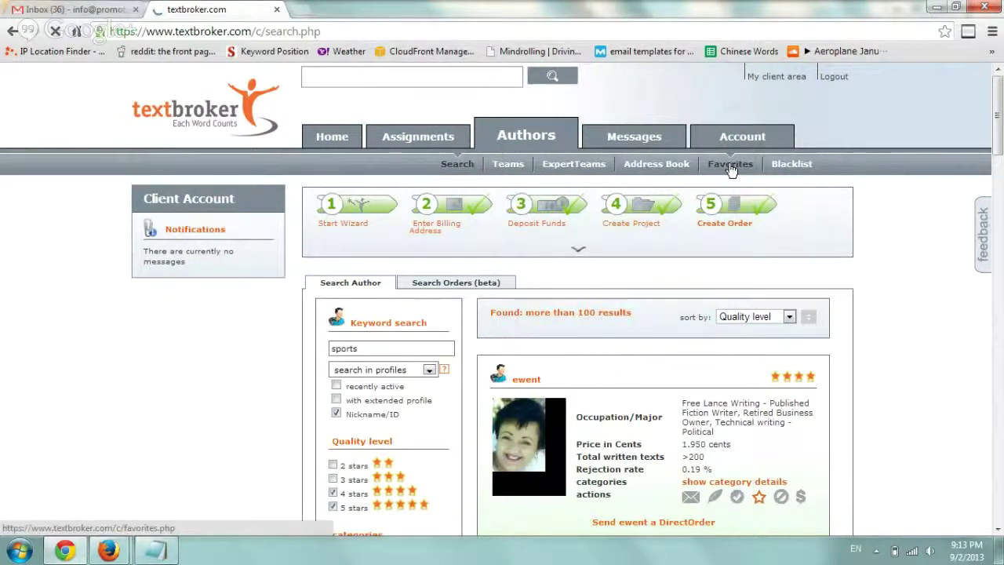
scroll(729, 169, "down", 1)
scroll(728, 168, "down", 2)
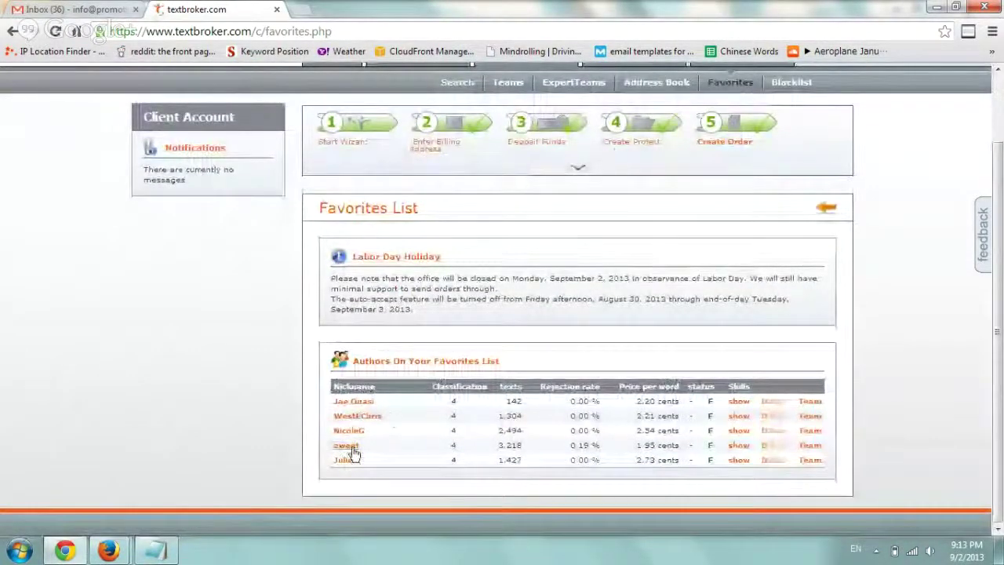
Step: Check the skill categories of the newly added author in the favorites list
left_click_drag(365, 445, 335, 446)
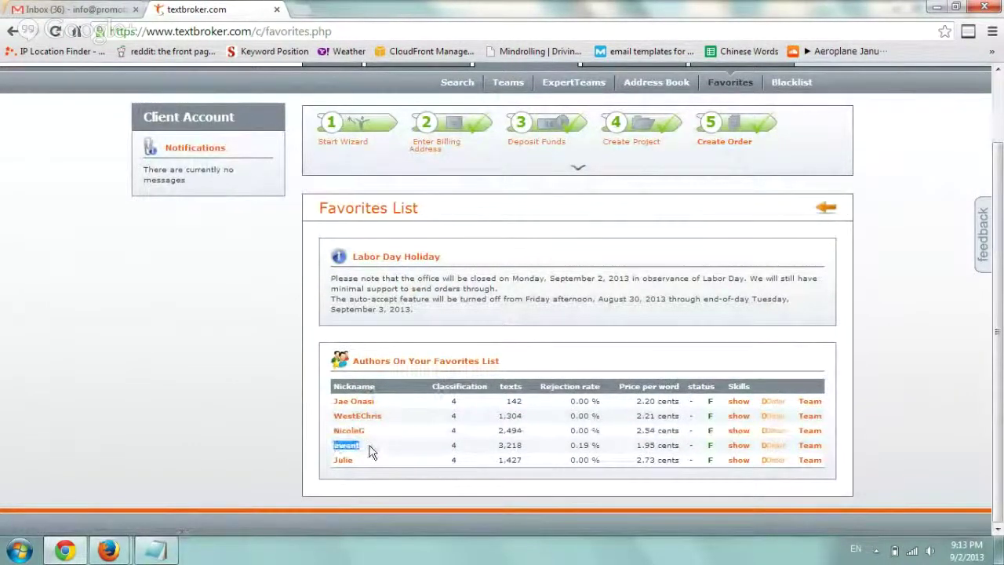
left_click(371, 449)
mouse_move(741, 447)
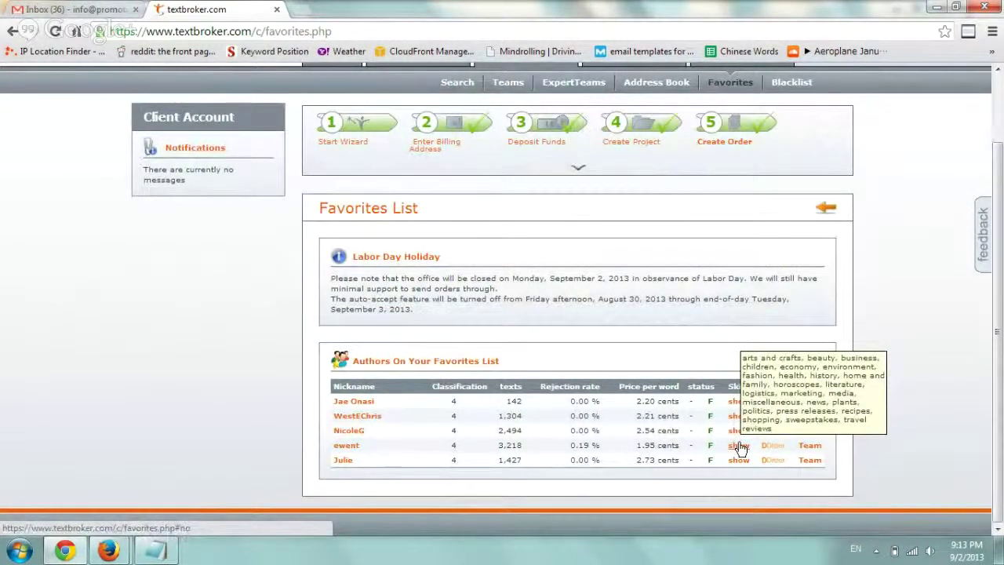
left_click(740, 448)
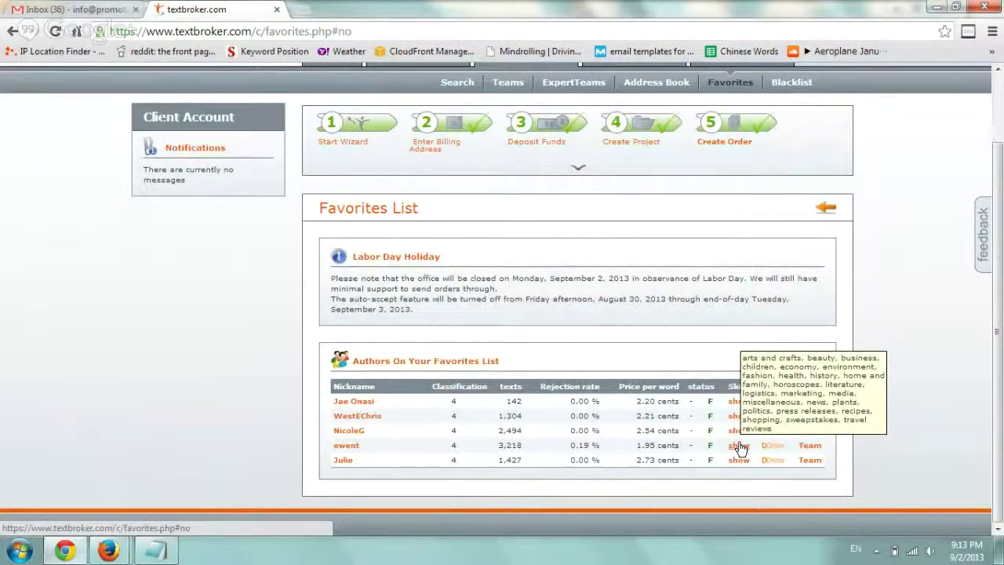
Step: Open the newly added author's profile from the favorites list and start a DirectOrder to that author
left_click(350, 445)
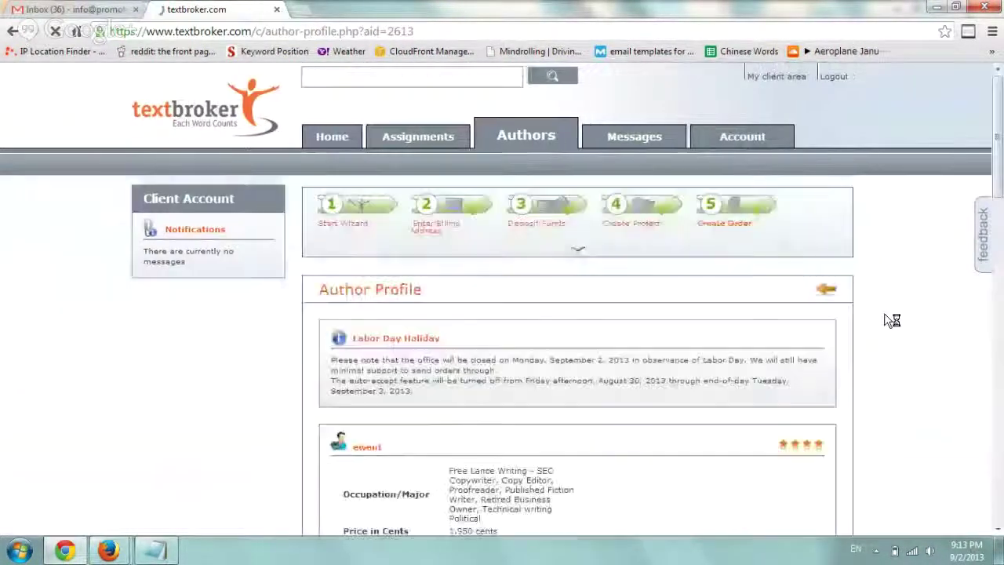
scroll(784, 333, "down", 3)
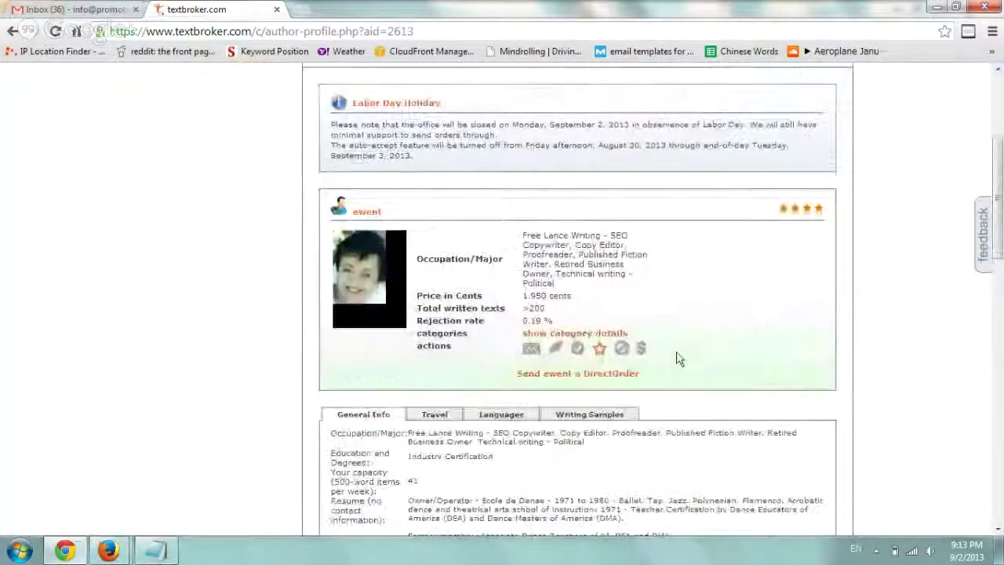
left_click(613, 374)
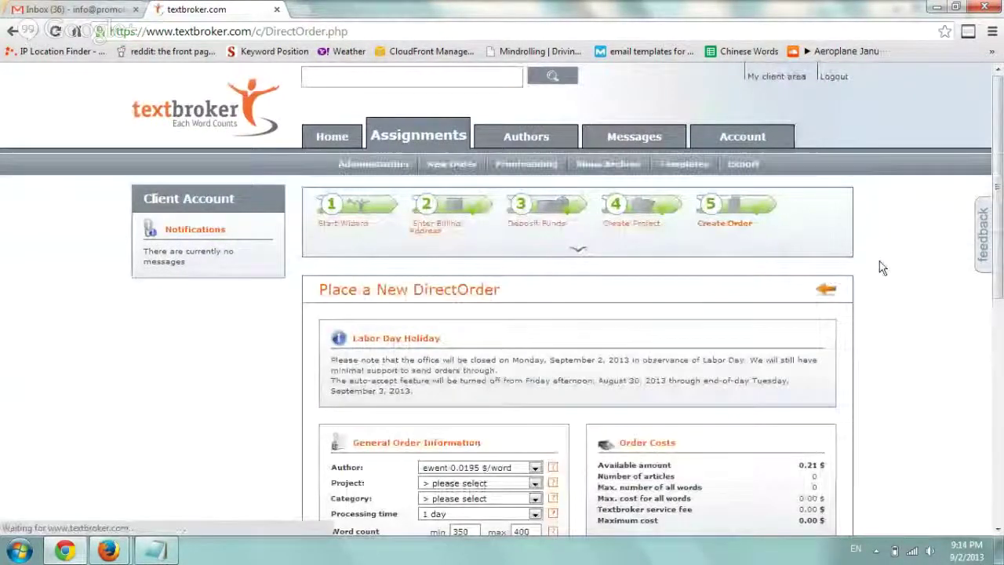
Step: Keep the chosen author selected for the DirectOrder and create a new project named "basketball"
scroll(881, 268, "down", 5)
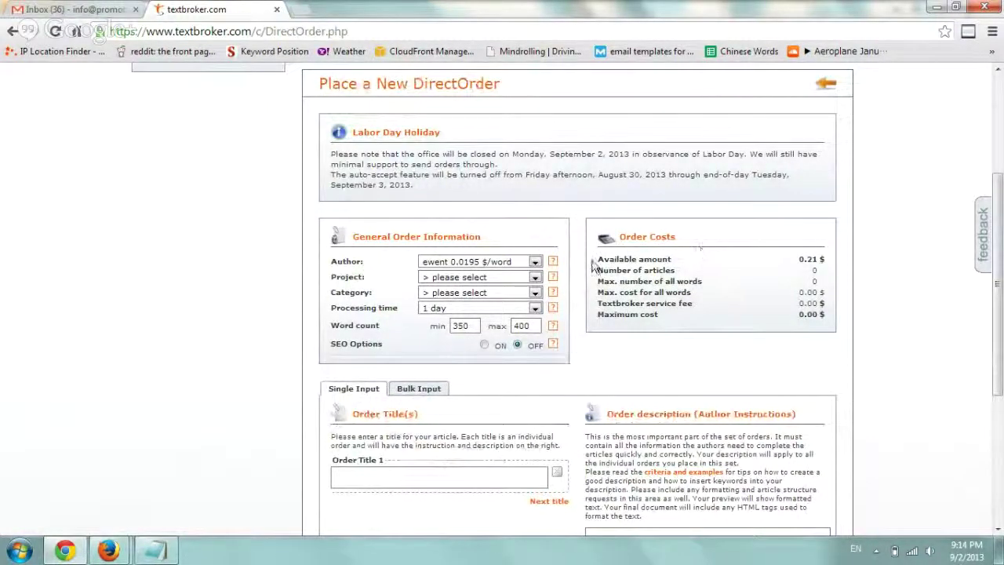
left_click(452, 265)
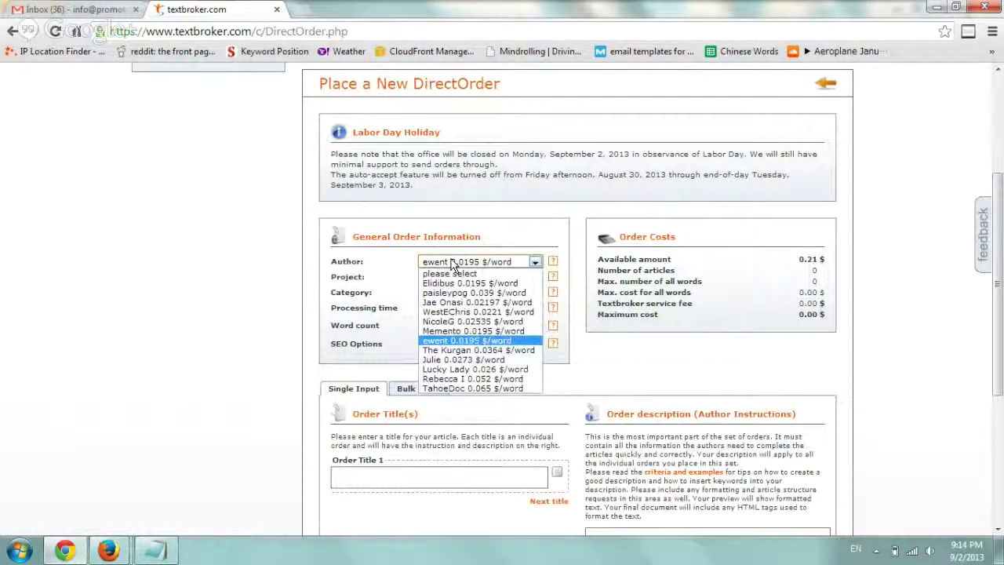
left_click(459, 341)
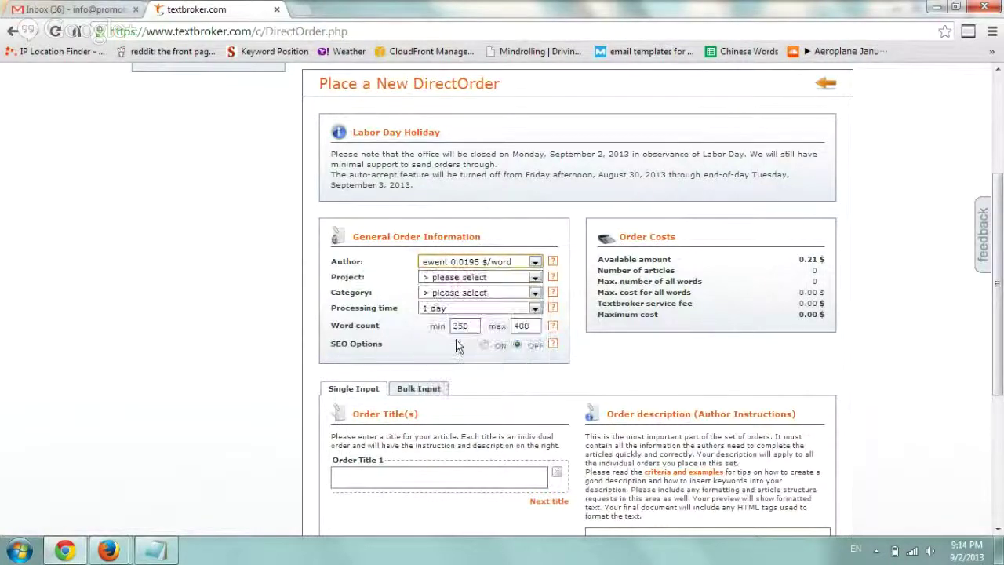
left_click(447, 278)
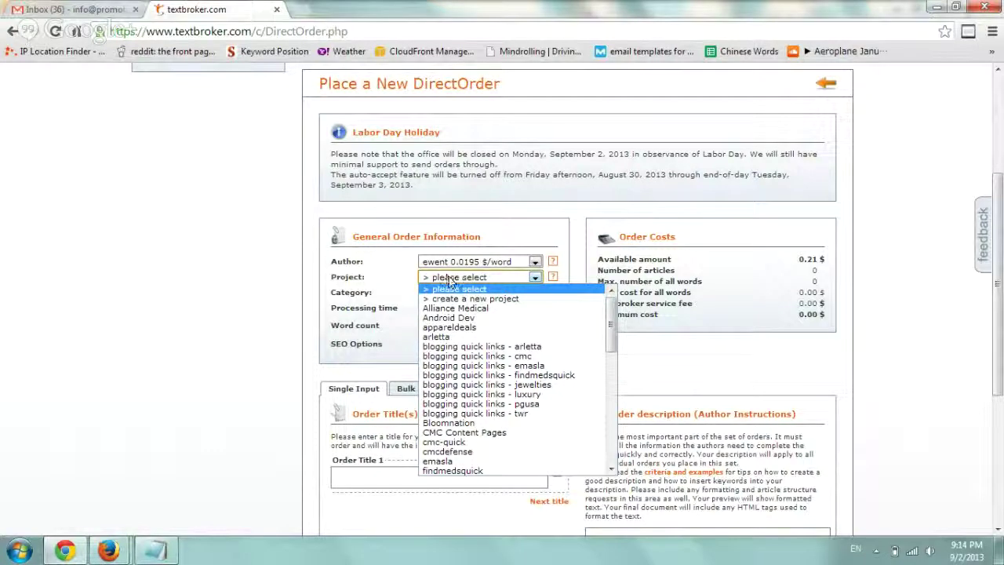
left_click(467, 299)
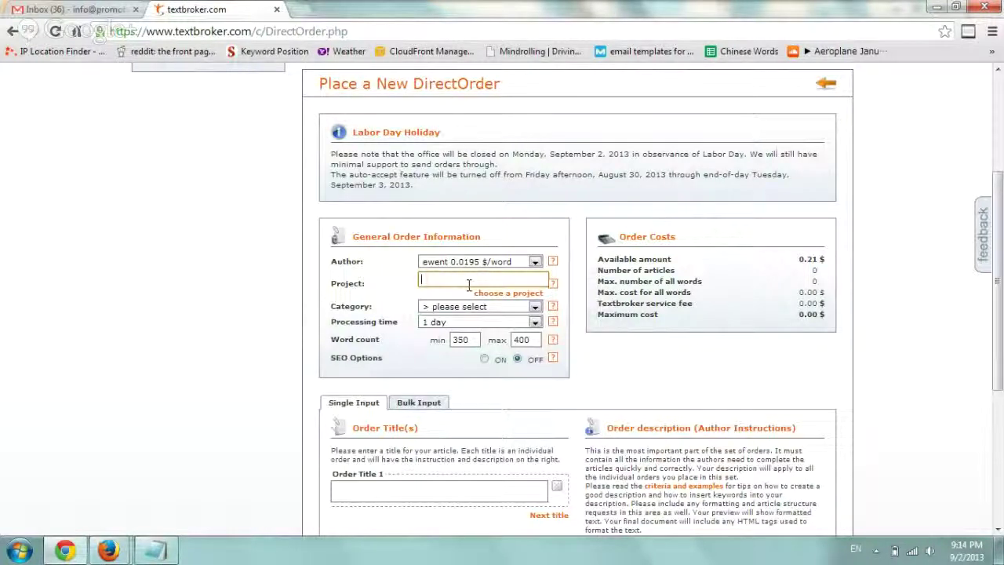
type("basketball")
Step: Set the order's category to sports and keep the processing time at 1 day
left_click(439, 307)
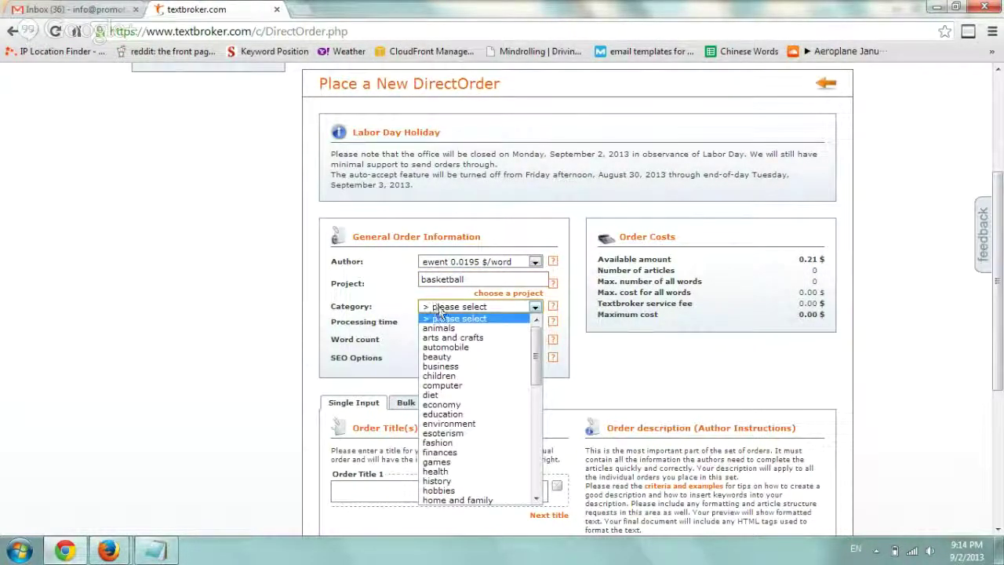
left_click_drag(534, 379, 533, 477)
left_click(435, 454)
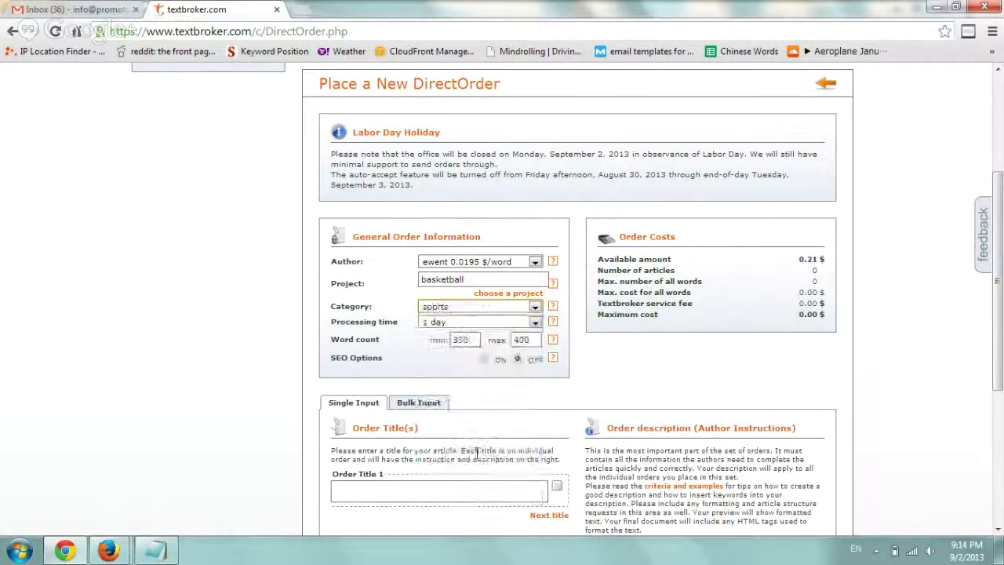
left_click(451, 323)
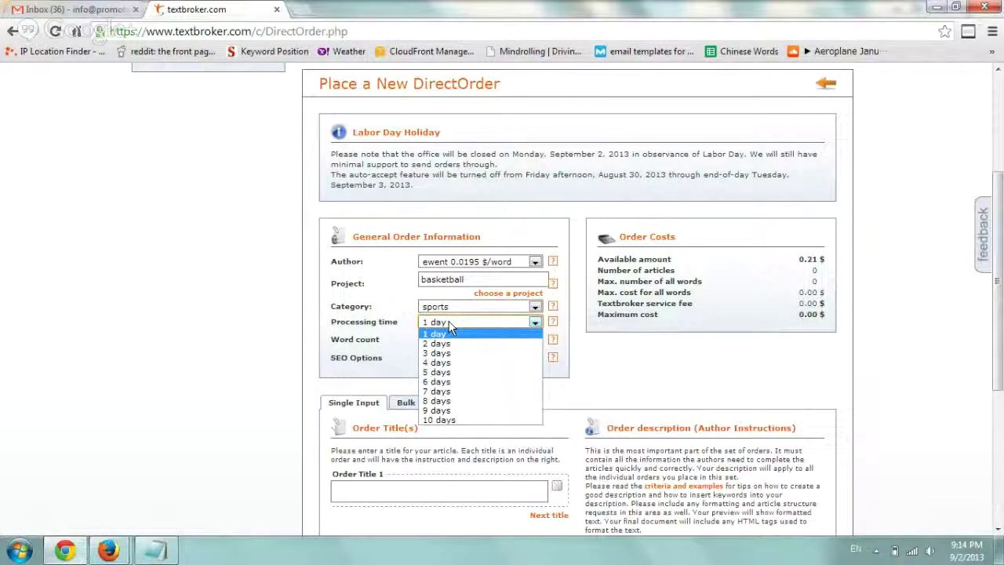
left_click(450, 324)
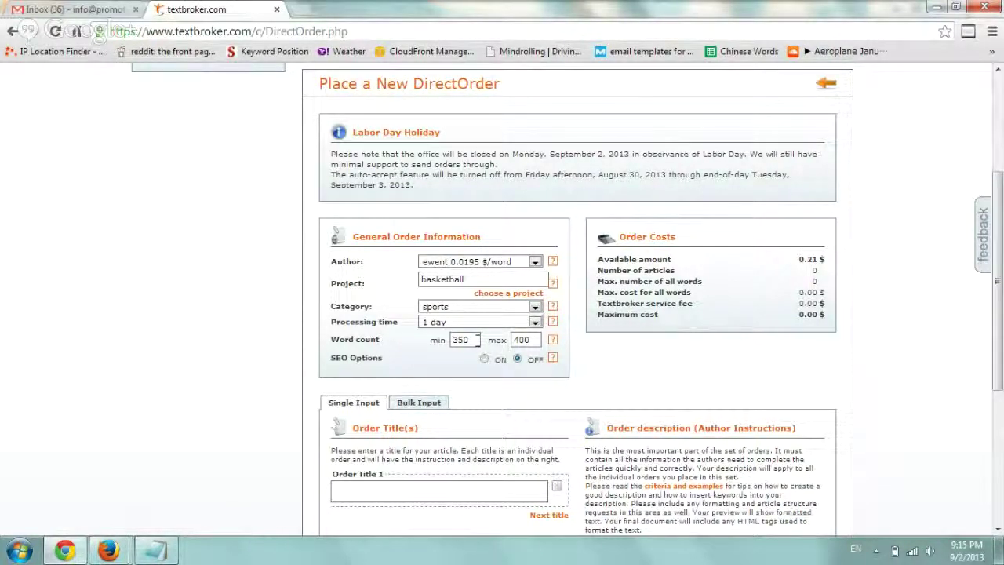
Step: Set the order's maximum word count to 800
double_click(524, 345)
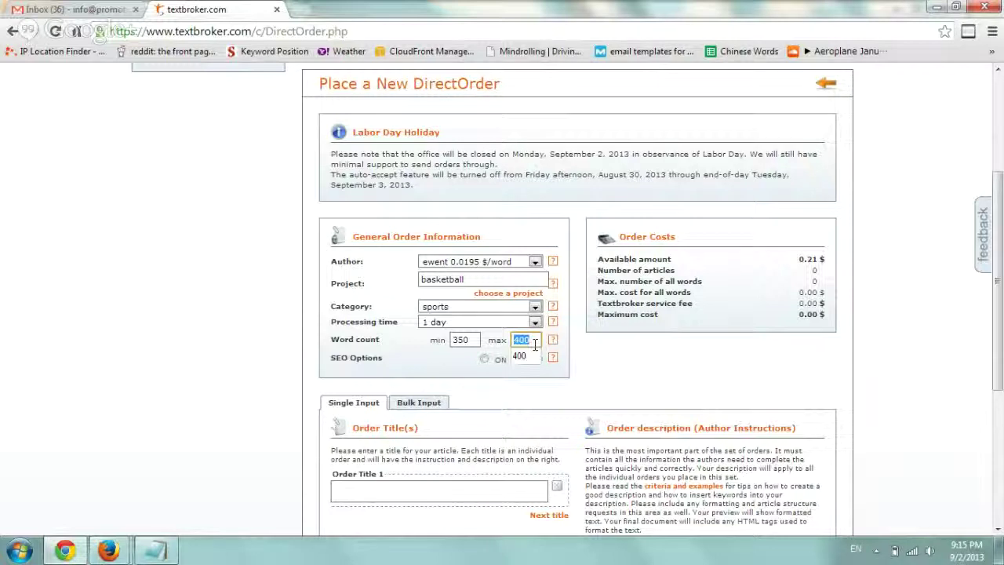
type("8")
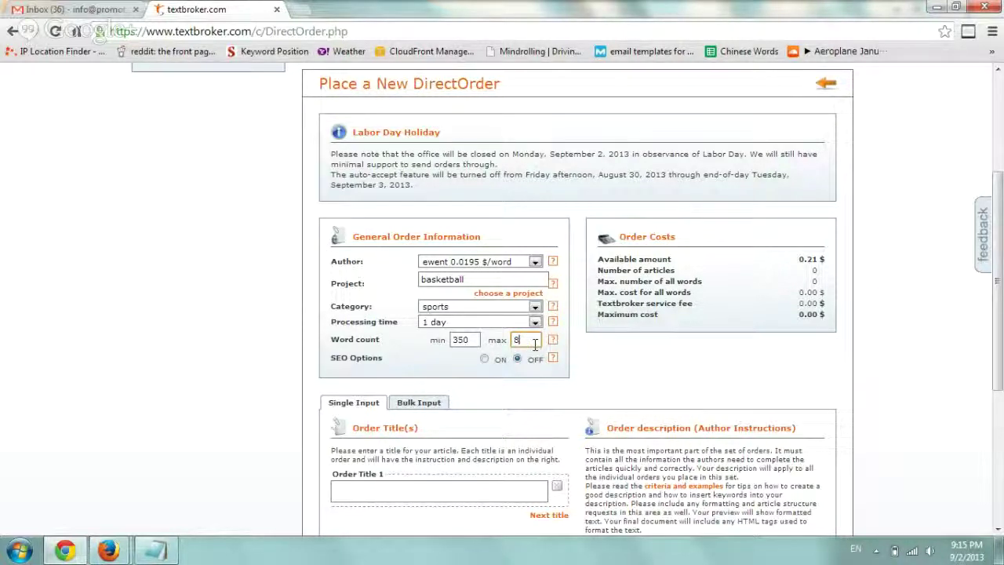
type("00")
Step: Enter "Types of Material for Basketball's" as the first order title and select the whole title text
scroll(280, 307, "down", 2)
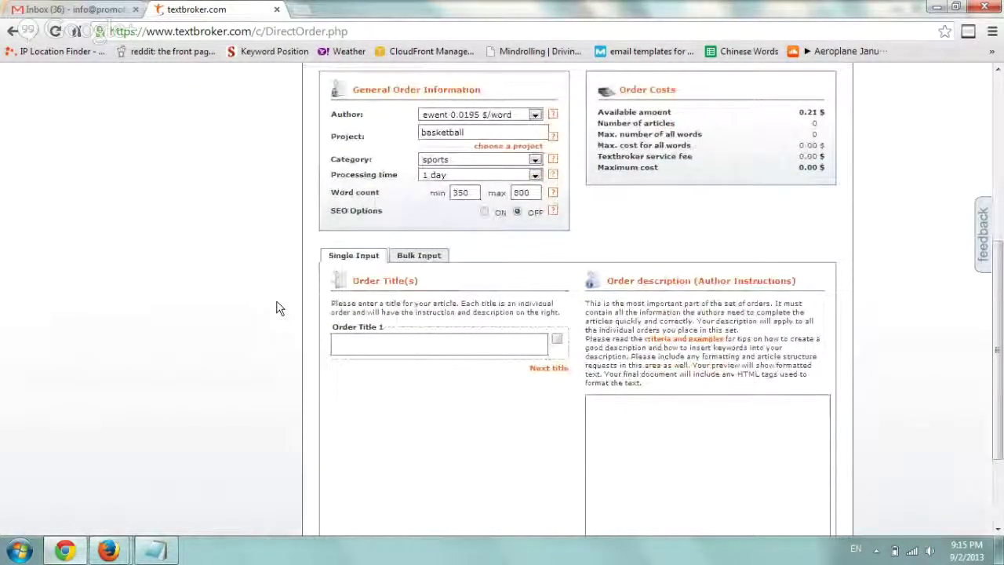
left_click(421, 345)
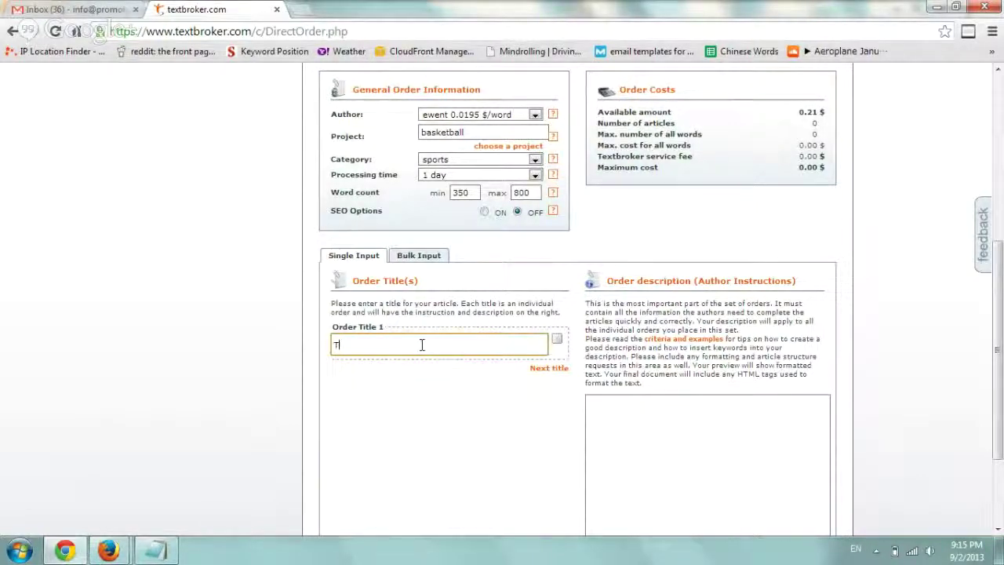
type("ypes of")
type("Mate")
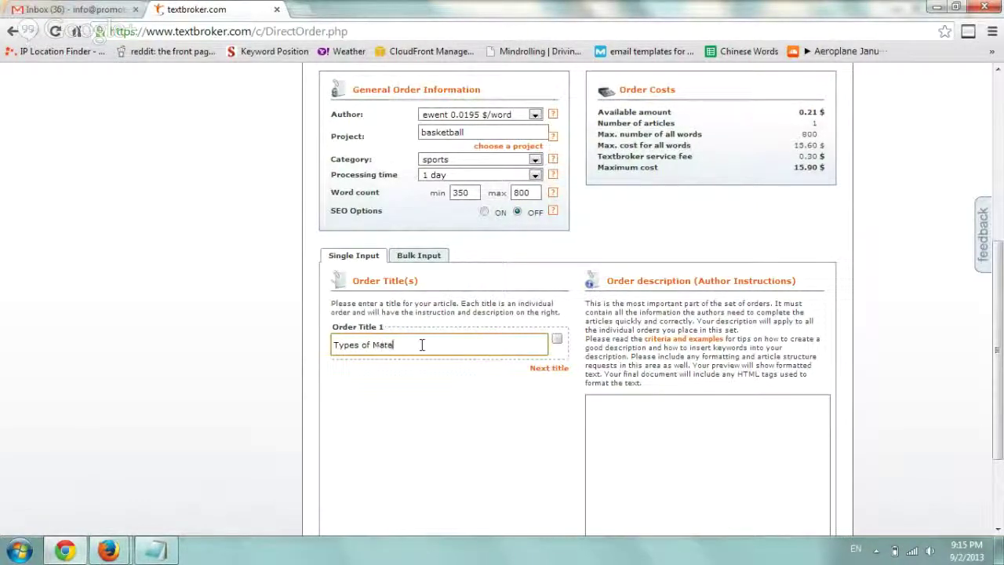
type("rial for Basketball")
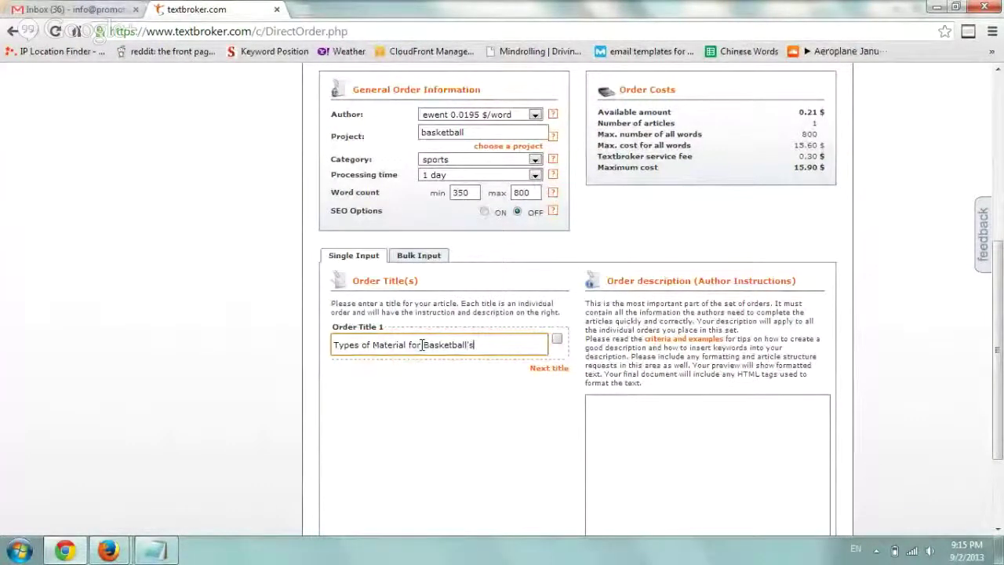
type("'s")
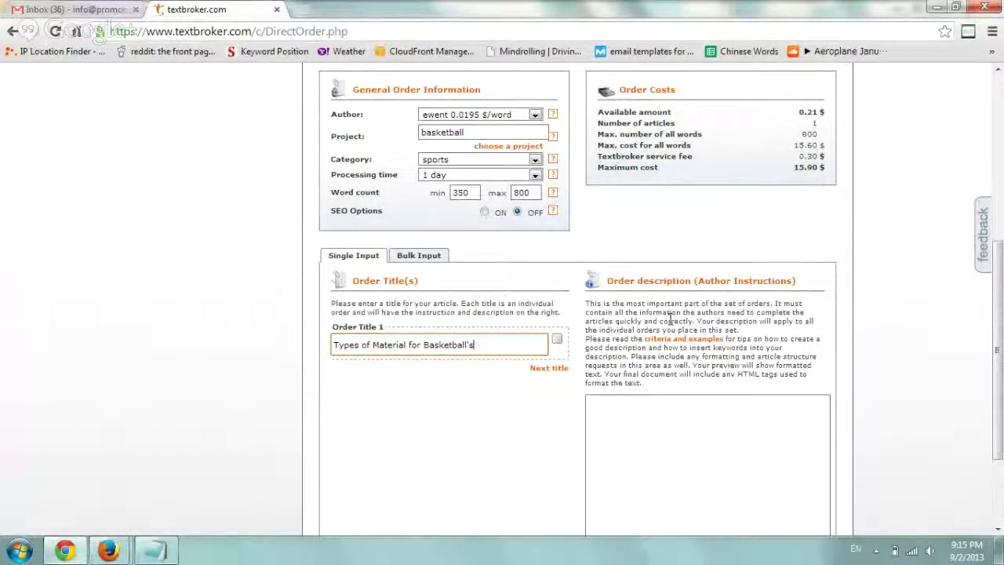
triple_click(514, 346)
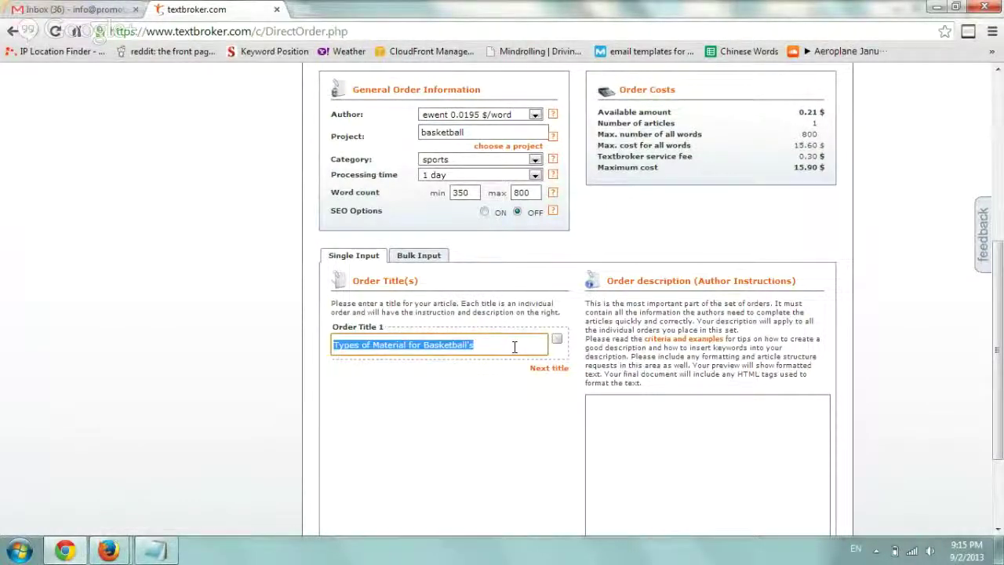
Step: Enter "detail" as the order description for the author and calculate the order
left_click(736, 321)
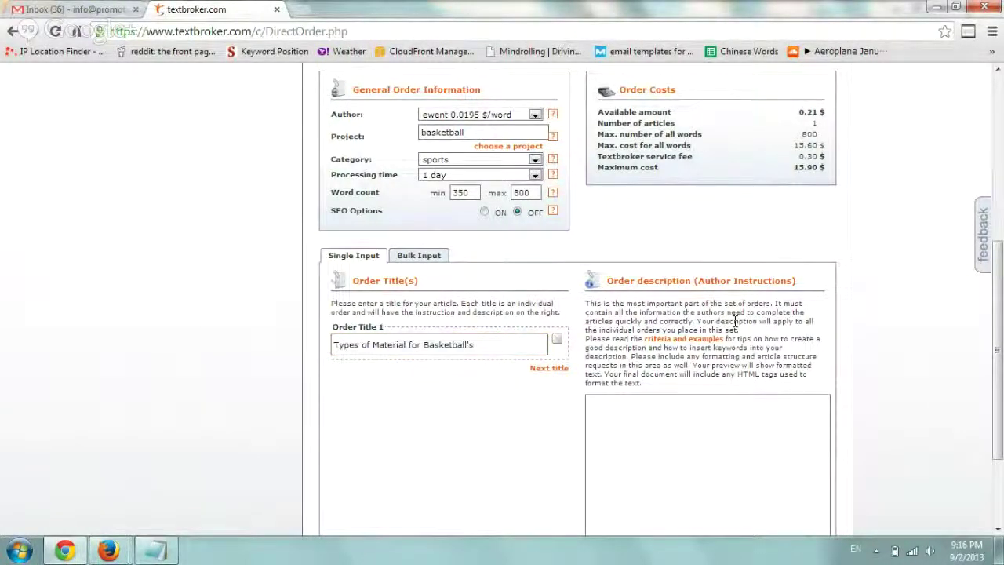
left_click_drag(610, 286, 692, 281)
left_click(877, 316)
scroll(861, 333, "down", 1)
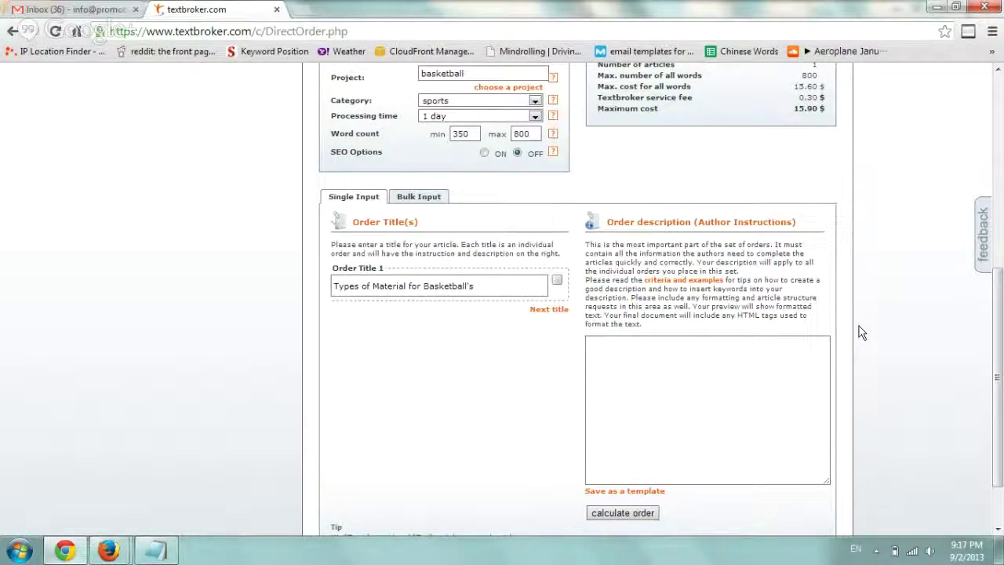
left_click(724, 368)
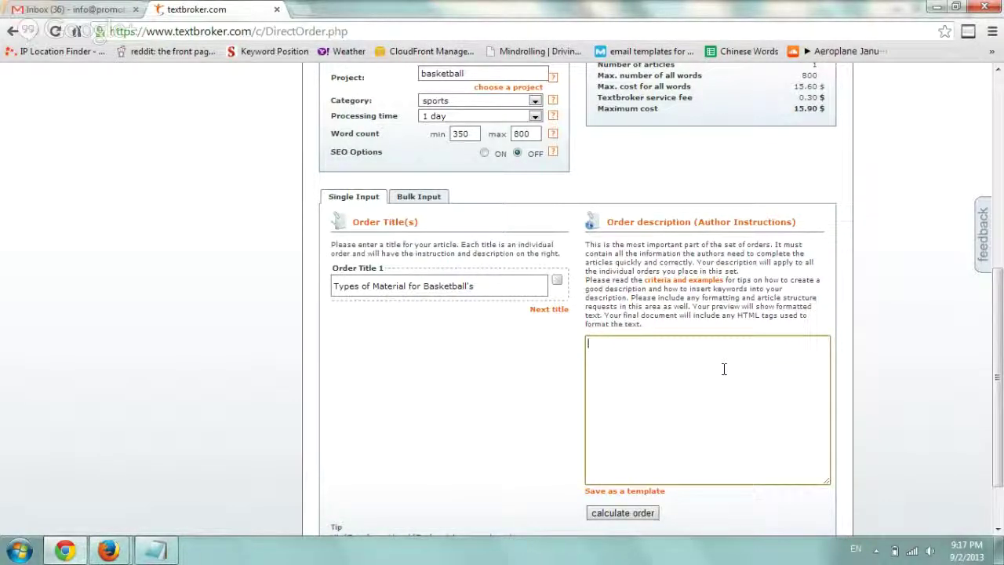
type("detail")
scroll(875, 368, "down", 1)
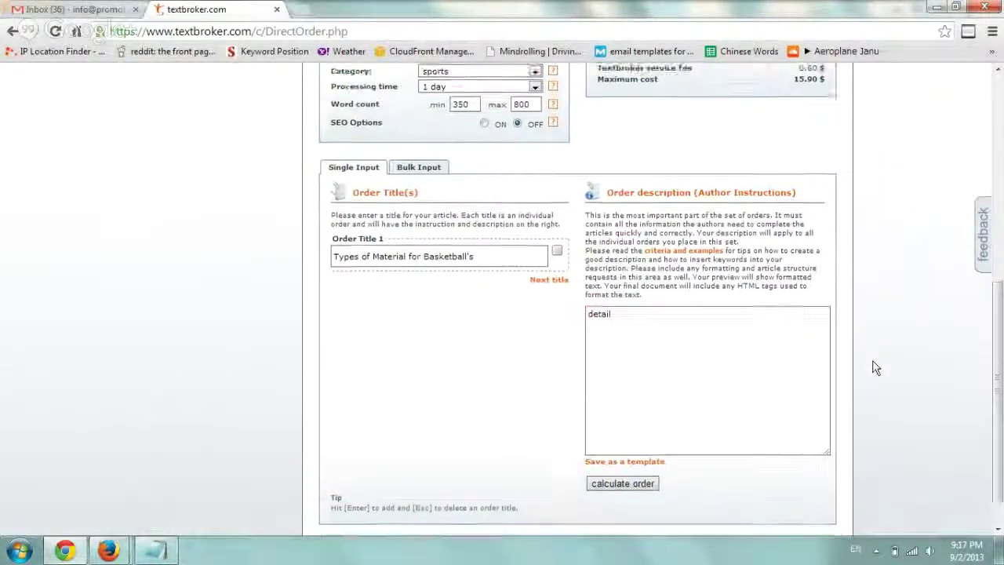
left_click(642, 440)
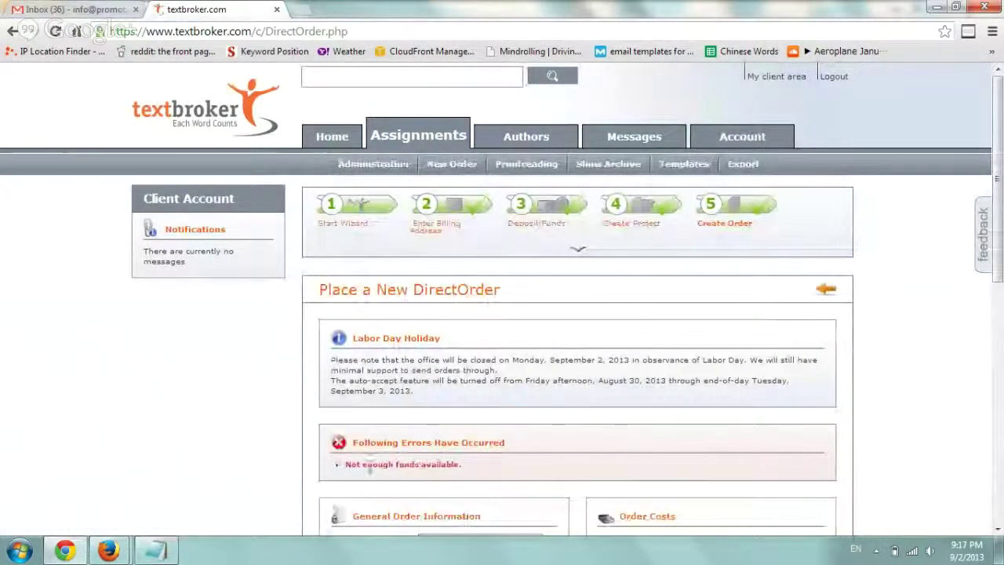
Step: Examine the DirectOrder page's error notice, maximum word count, maximum cost and order entries
left_click_drag(361, 464, 449, 466)
left_click(811, 394)
scroll(811, 394, "down", 3)
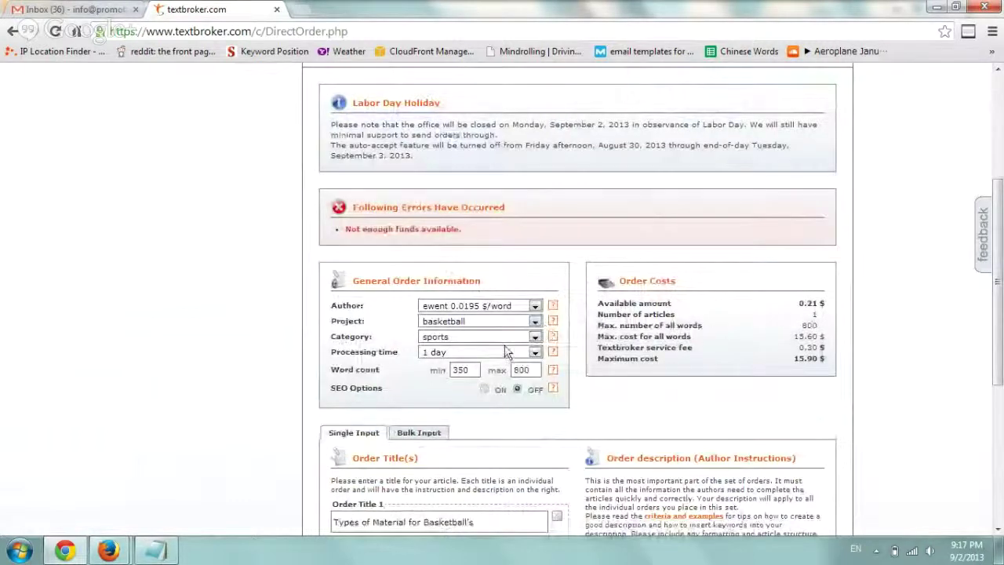
double_click(521, 370)
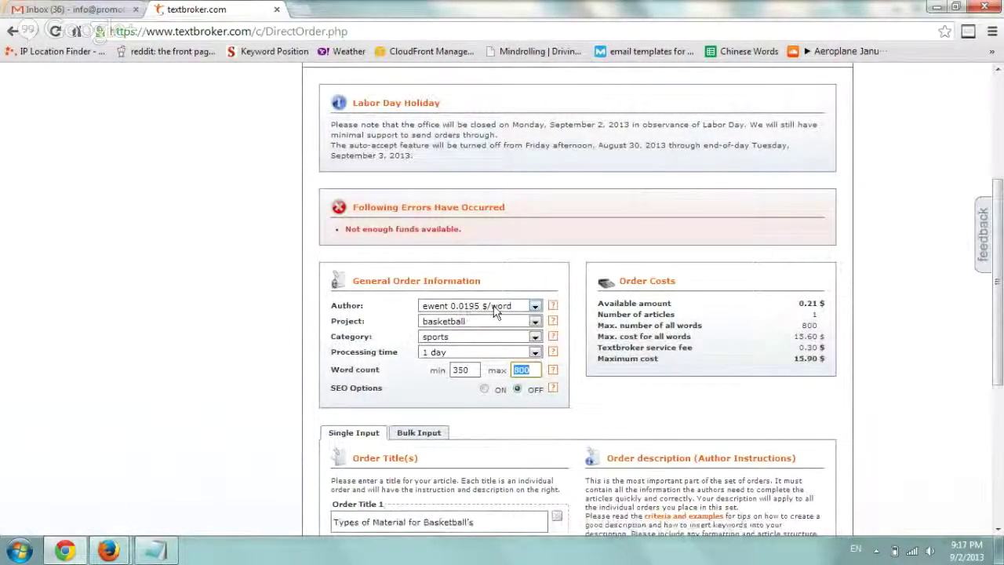
left_click_drag(779, 360, 822, 359)
left_click(847, 365)
scroll(847, 364, "down", 4)
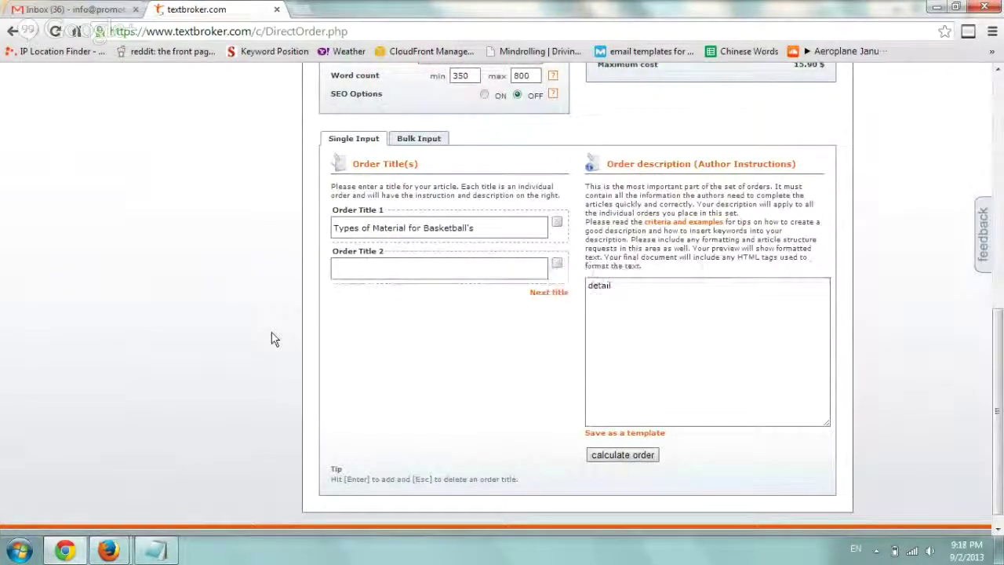
Step: Open the project administration overview and look through the project list with its order counts
key("Home")
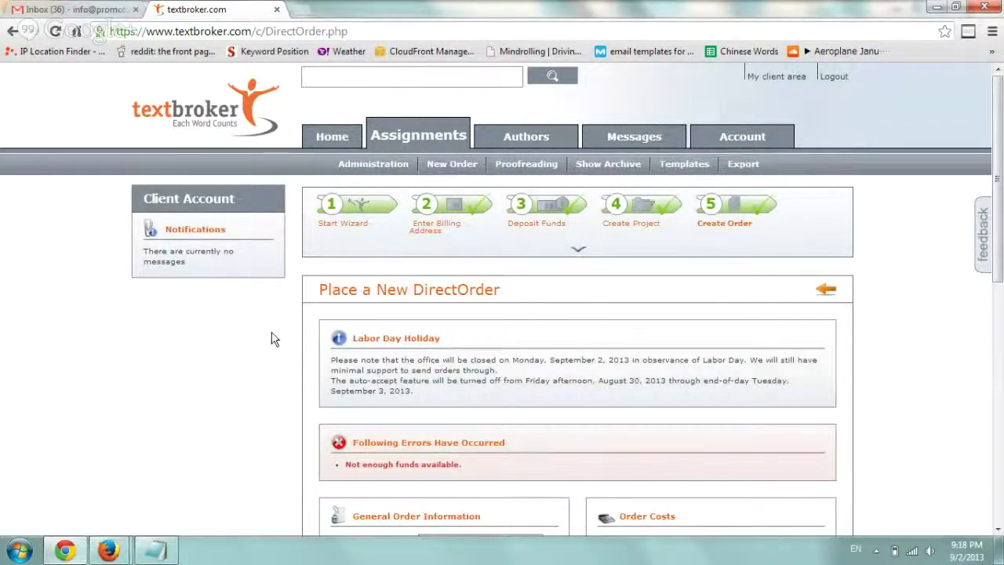
left_click(386, 168)
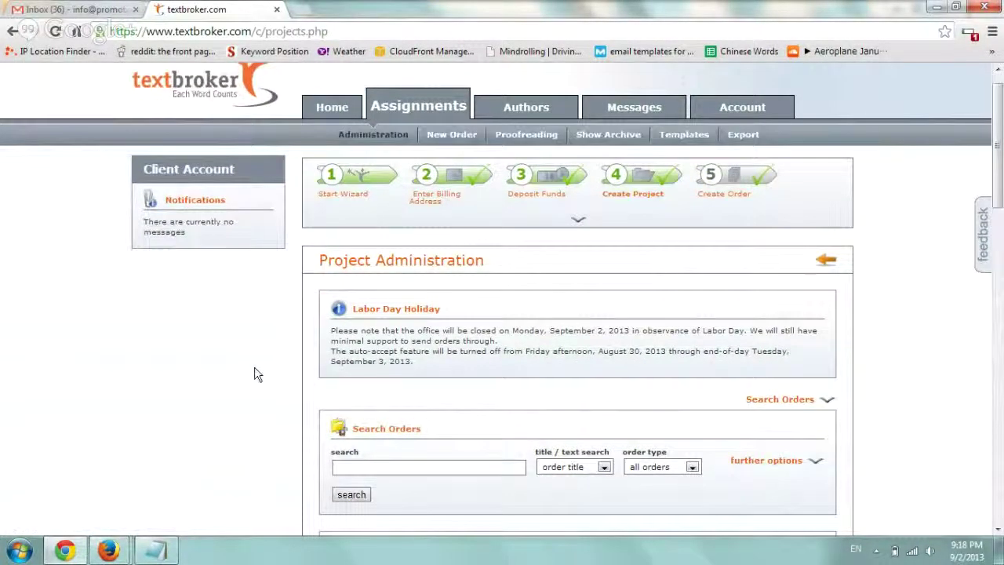
scroll(254, 374, "down", 5)
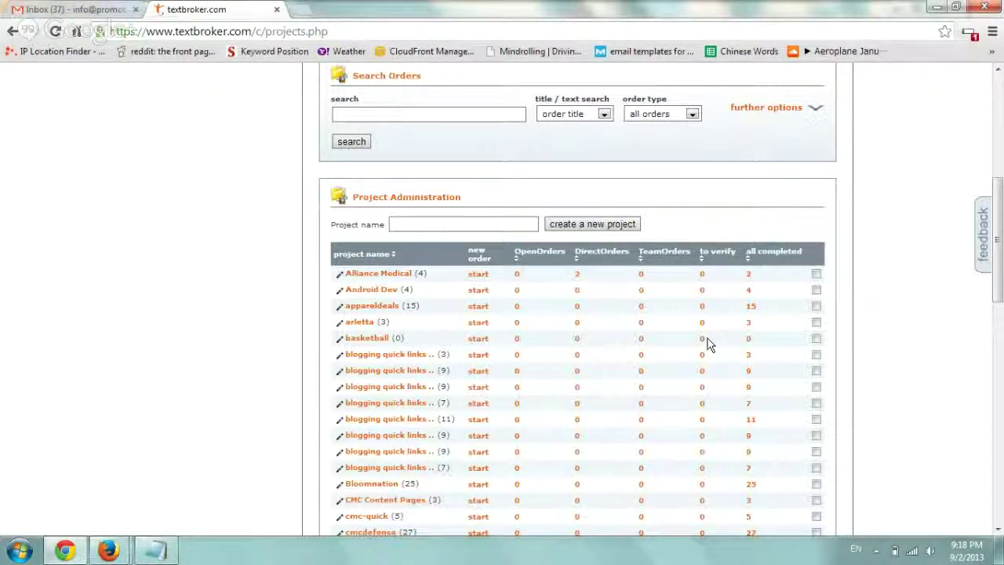
scroll(708, 345, "down", 3)
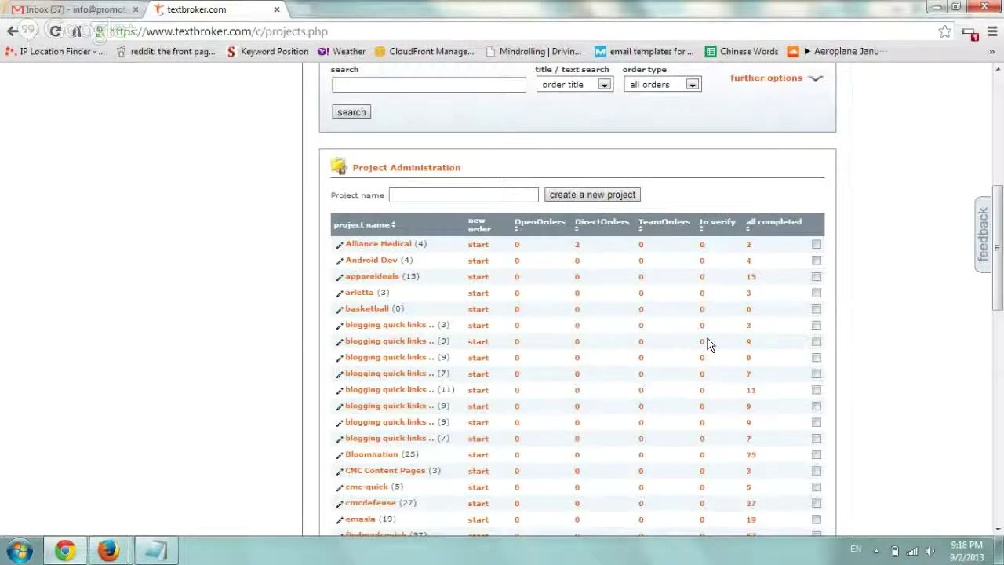
scroll(708, 345, "down", 15)
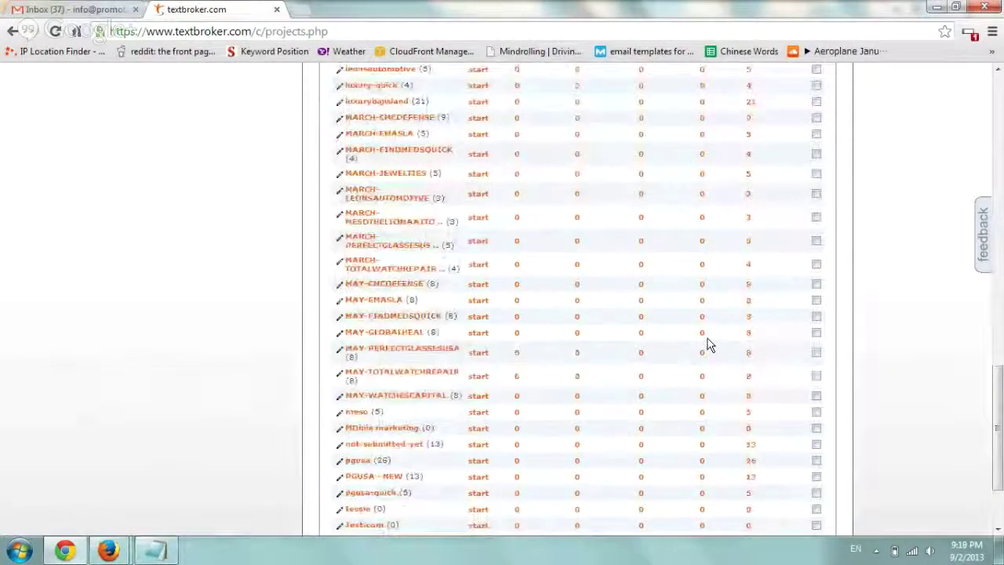
scroll(708, 345, "up", 6)
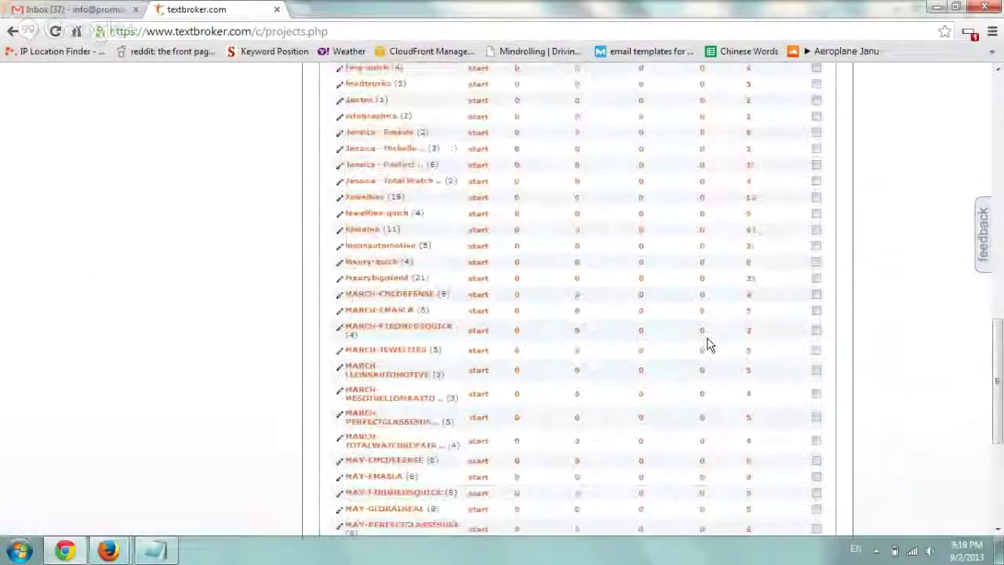
scroll(708, 345, "up", 2)
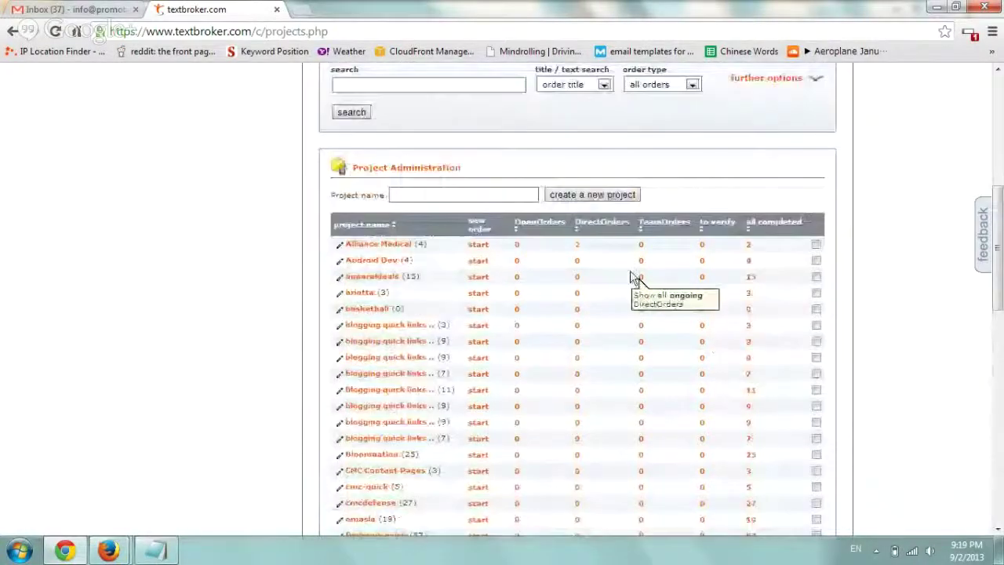
Step: Show the Alliance Medical project's ongoing DirectOrders and examine the order information of both Oncology orders
left_click(579, 246)
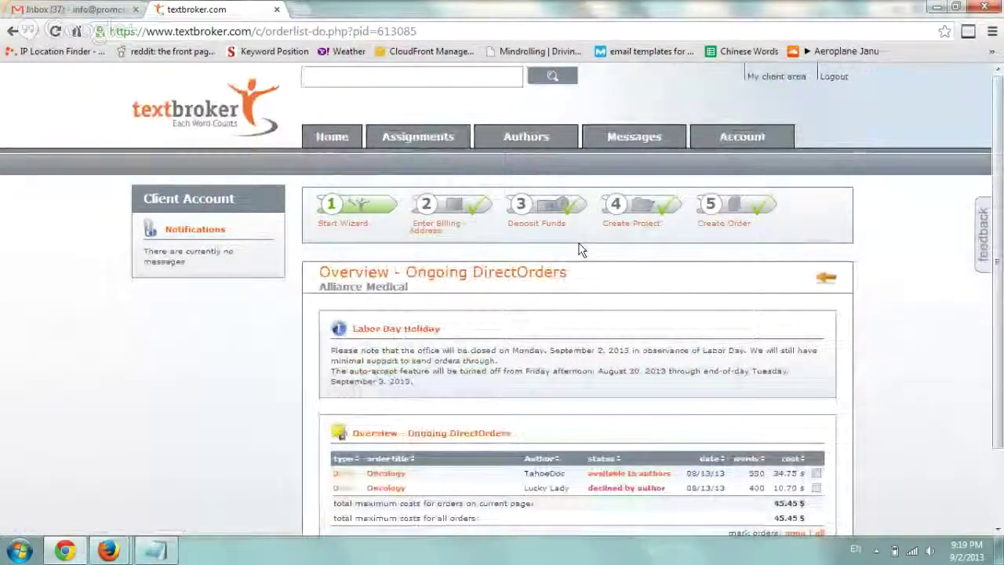
scroll(579, 245, "down", 3)
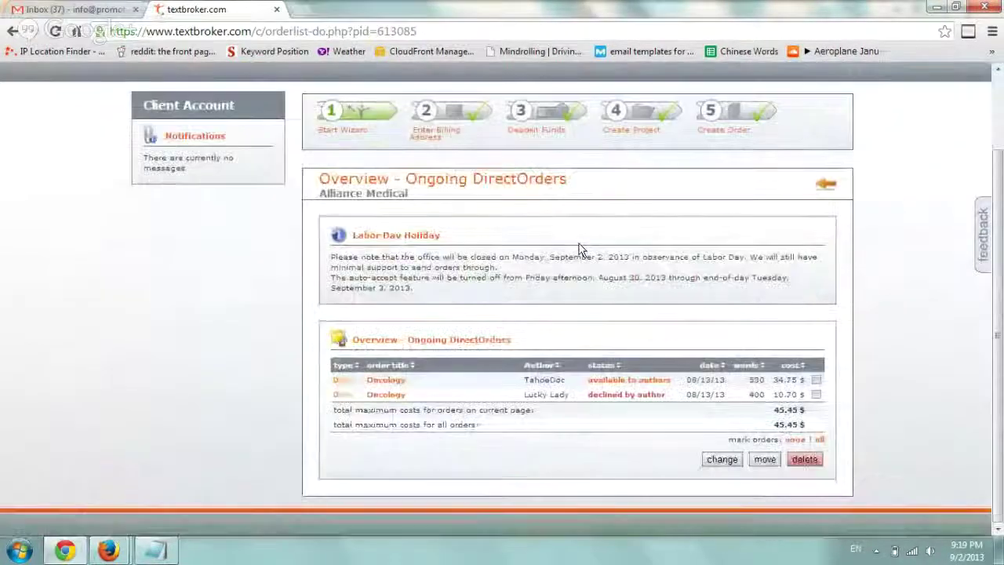
left_click(386, 380)
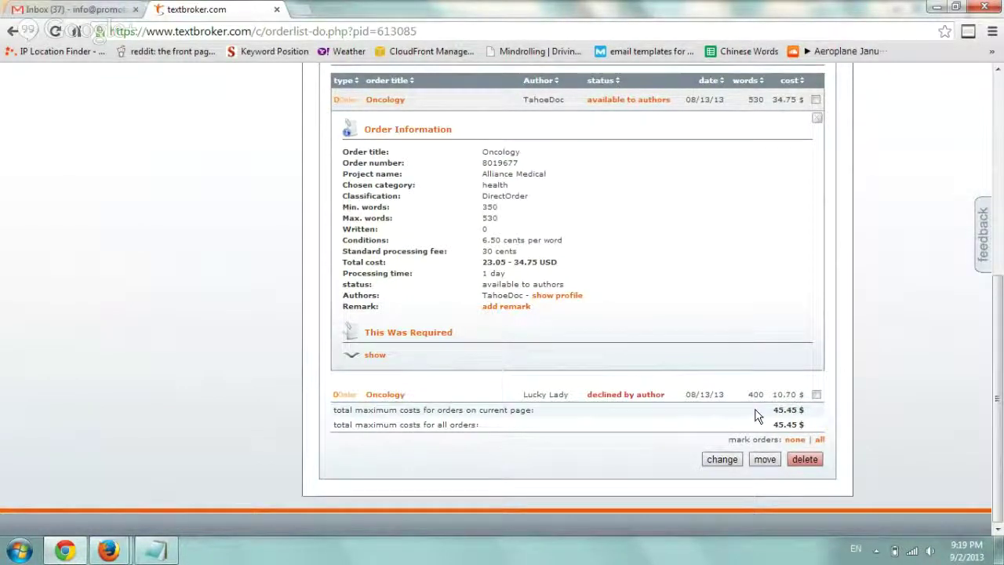
left_click(387, 395)
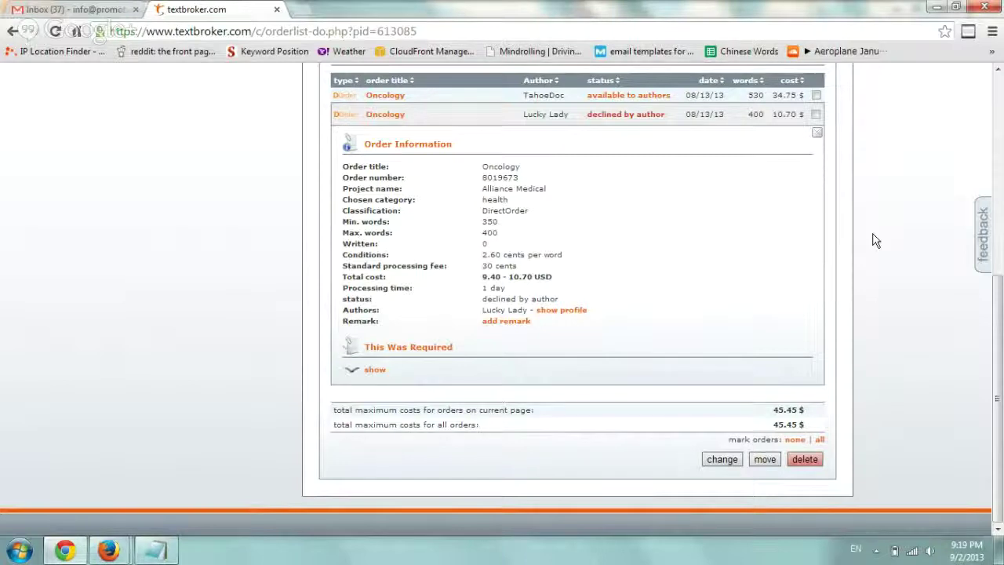
Step: Go to the page for placing new orders and review the available order types
scroll(876, 241, "up", 5)
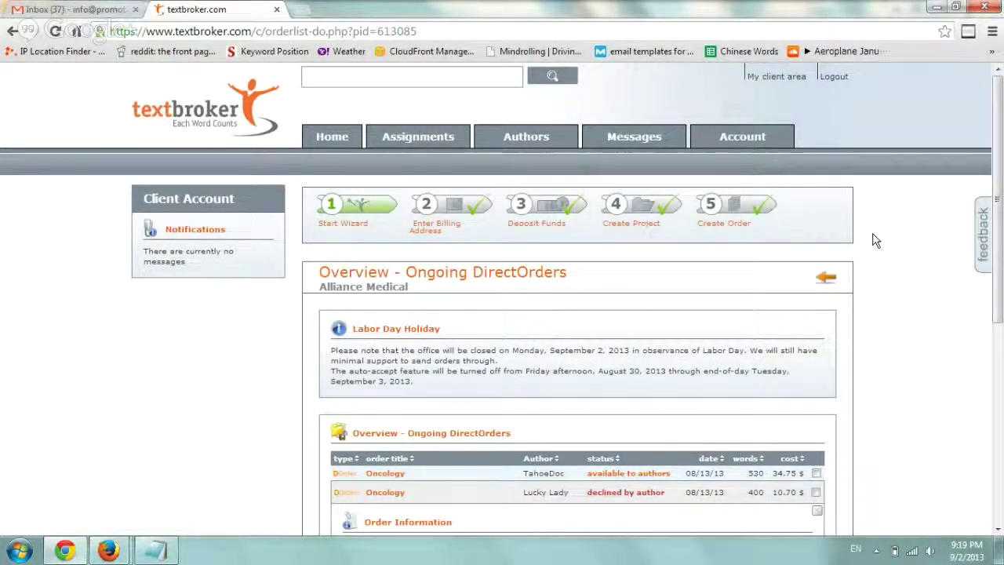
mouse_move(418, 135)
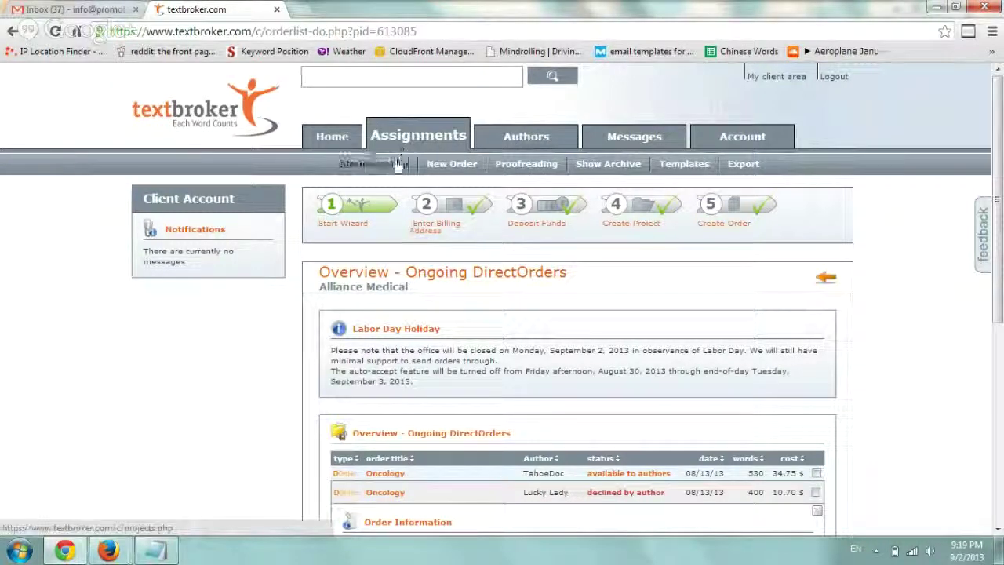
left_click(398, 165)
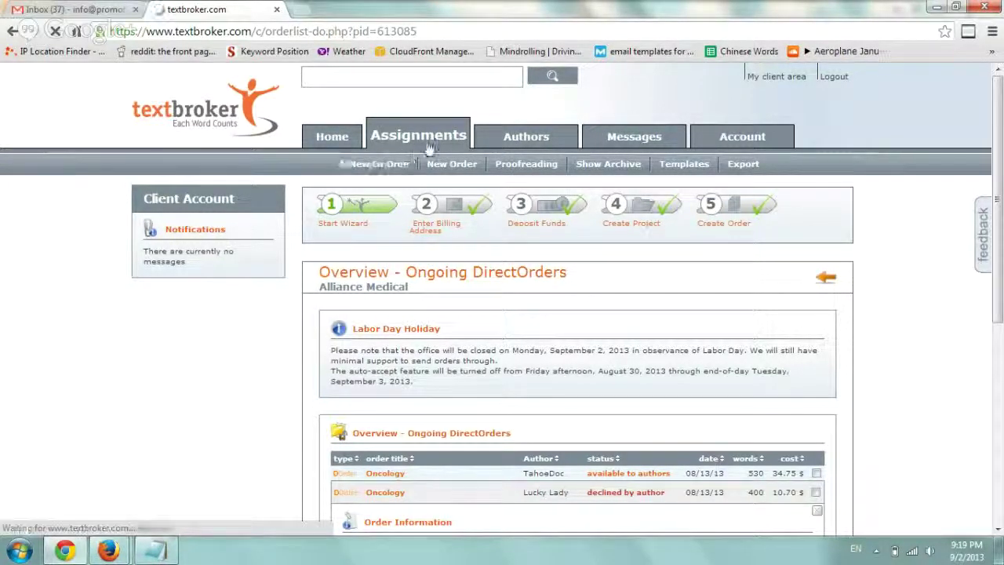
left_click(451, 163)
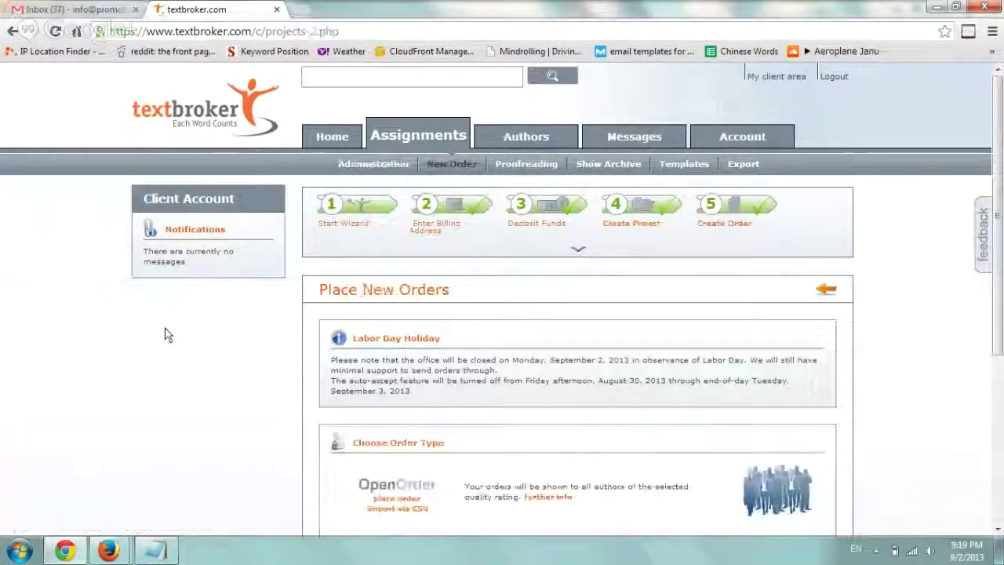
scroll(165, 335, "down", 4)
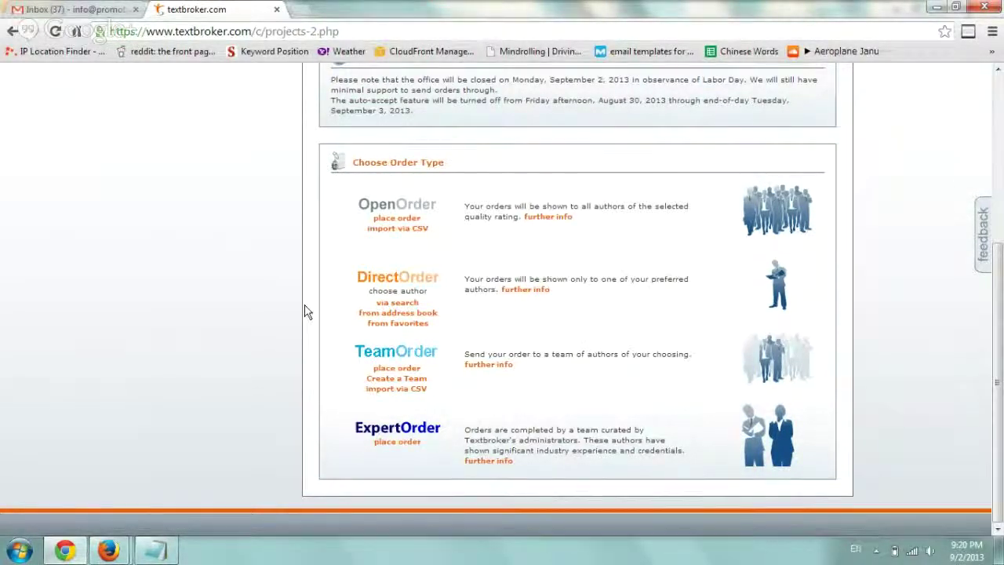
scroll(307, 312, "up", 4)
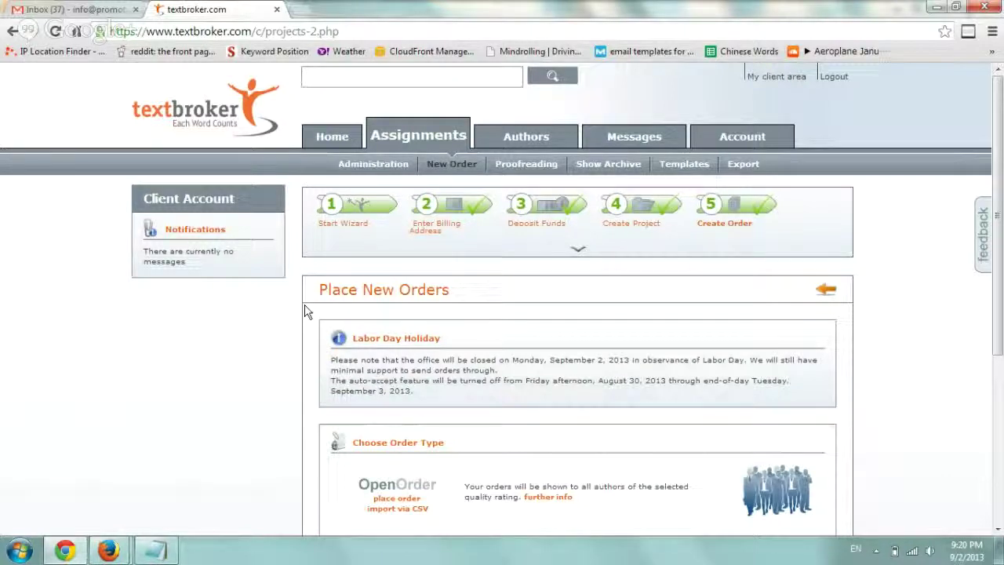